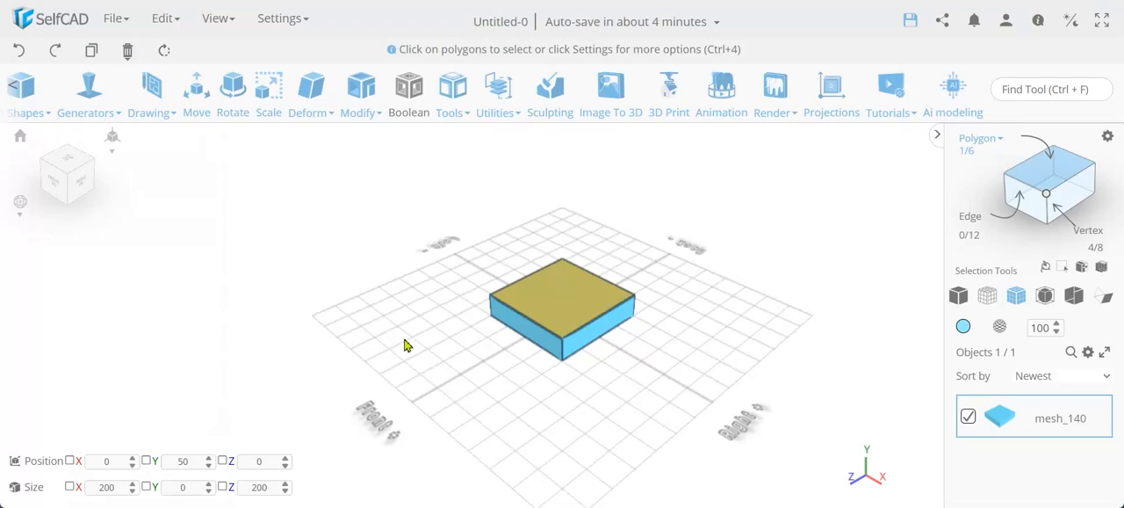
# Delete the top polygon of the box so that it is open.
pyautogui.press('Delete')
pyautogui.press('Return')
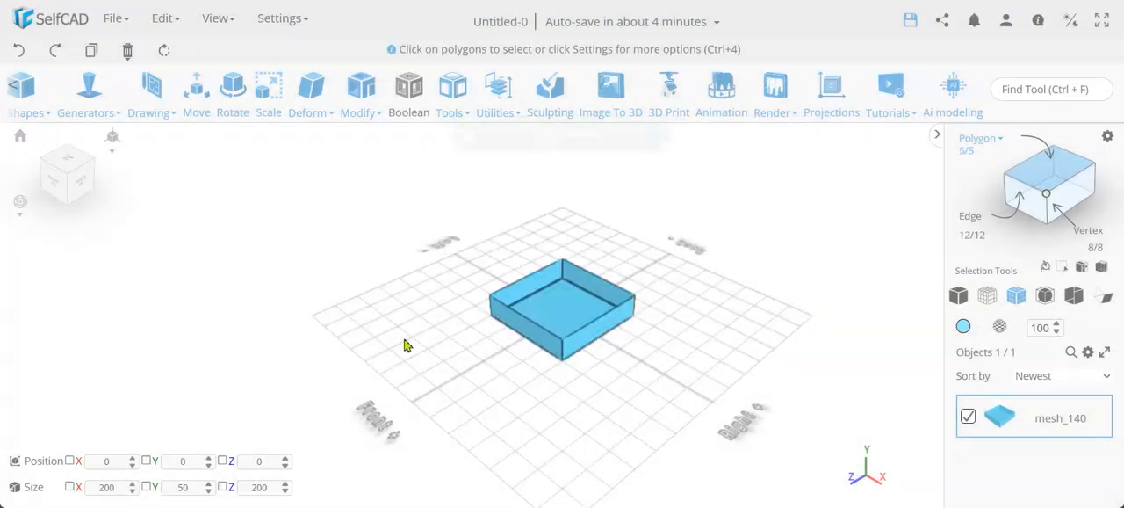
pyautogui.scroll(5, 591, 372)
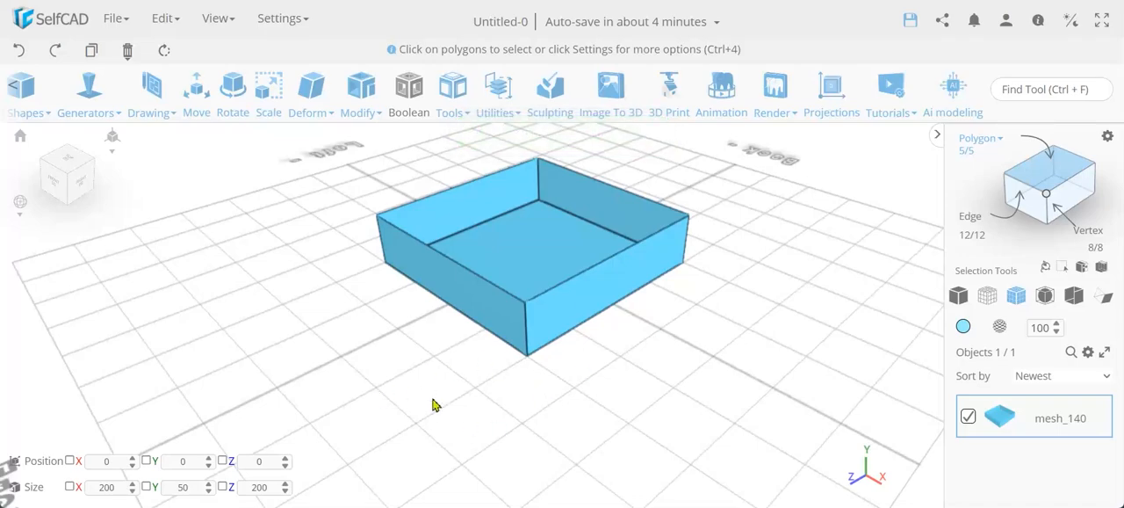
pyautogui.moveTo(432, 400)
pyautogui.mouseDown(button='middle')
pyautogui.moveTo(475, 425)
pyautogui.moveTo(455, 431)
pyautogui.moveTo(473, 405)
pyautogui.moveTo(449, 408)
pyautogui.mouseUp(button='middle')
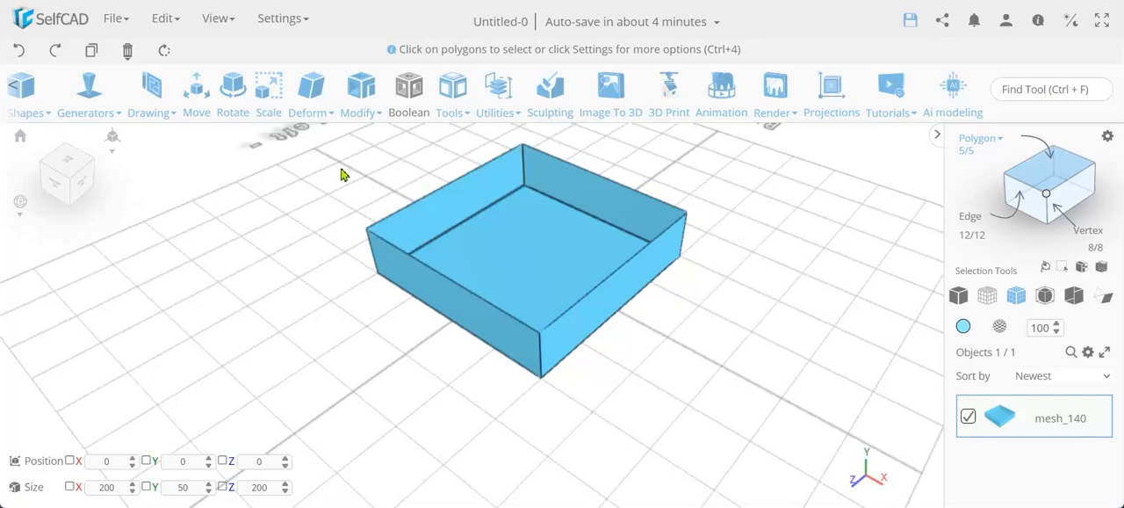
# Preview Add Thickness on the open box in Offset mode with a thickness of -5 and inspect the resulting walls.
pyautogui.click(361, 88)
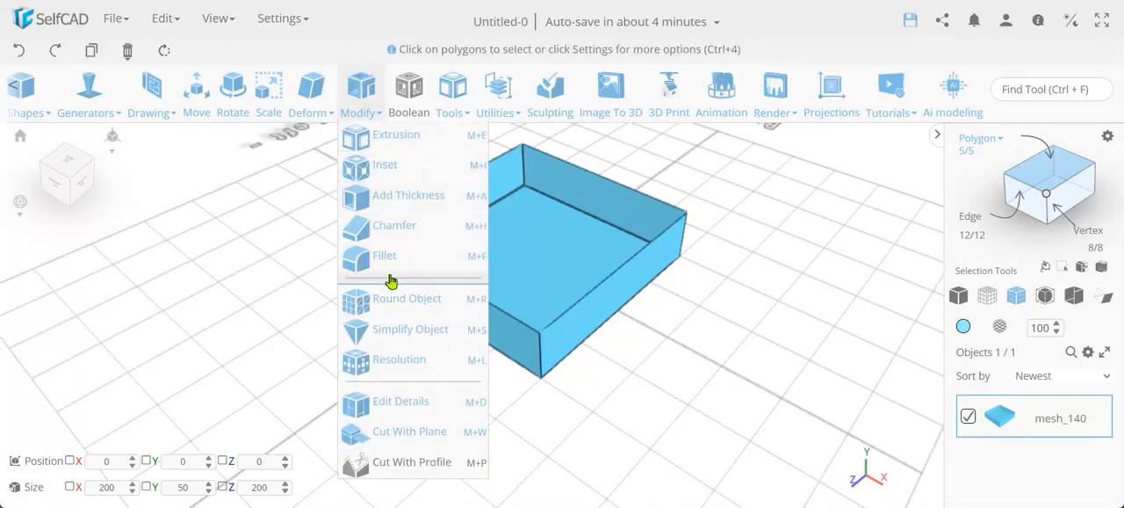
pyautogui.click(410, 207)
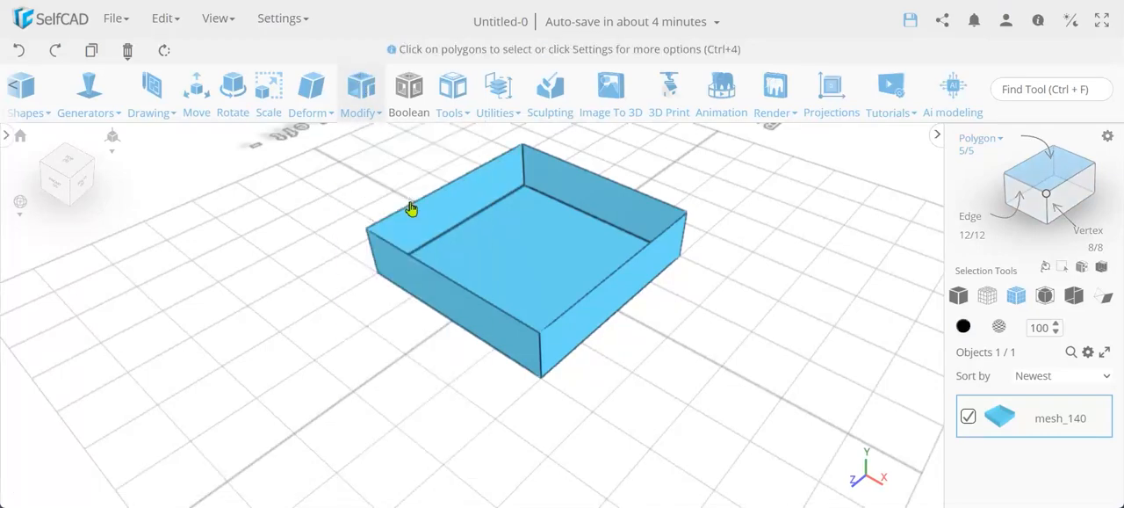
pyautogui.click(98, 173)
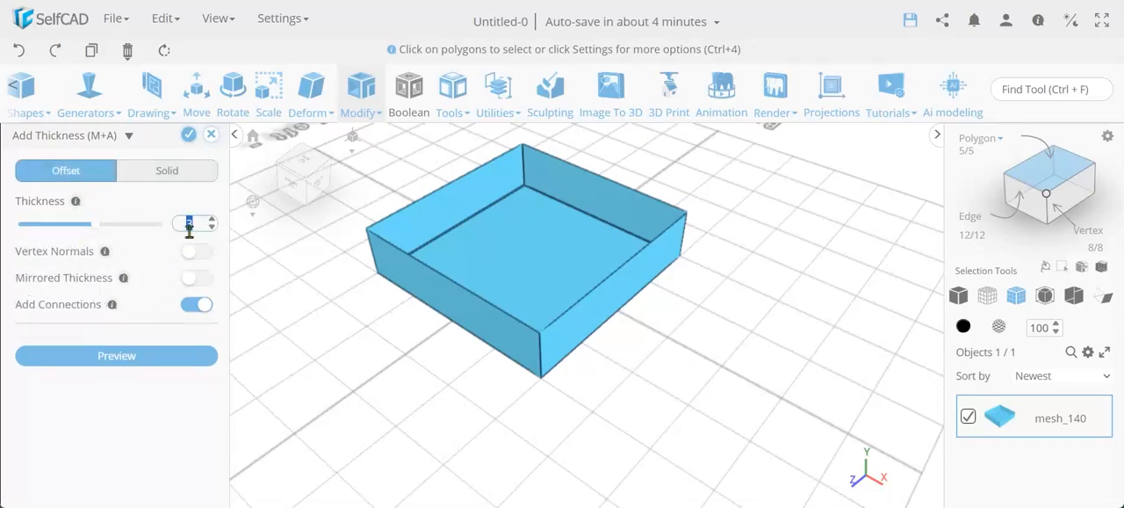
pyautogui.write('5')
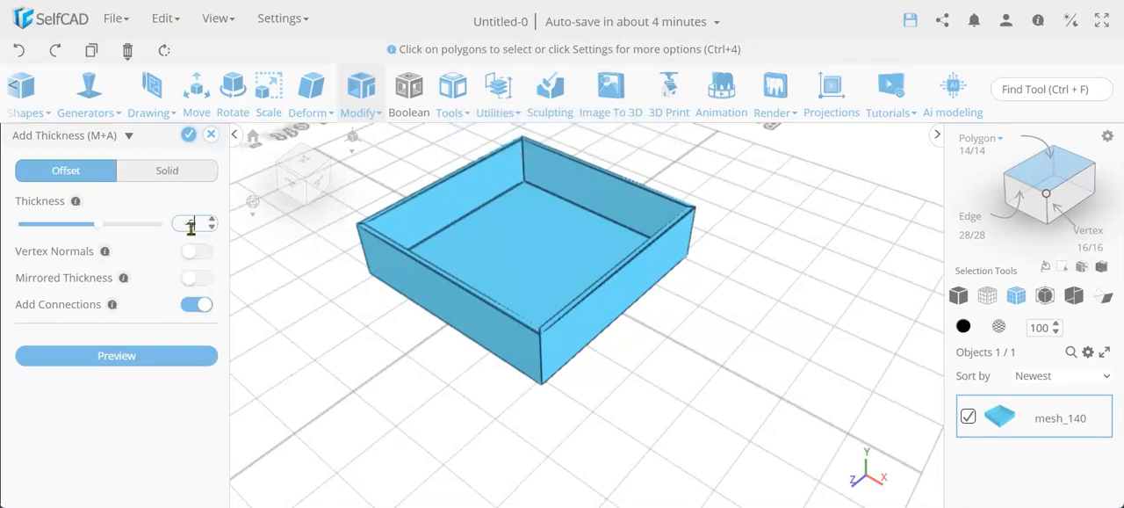
pyautogui.press('Return')
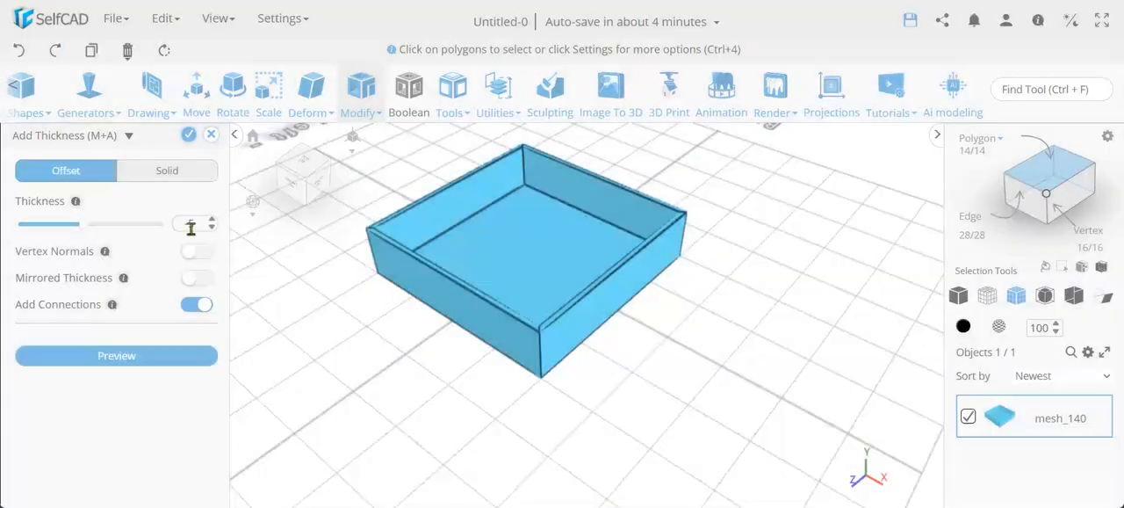
pyautogui.scroll(5, 547, 327)
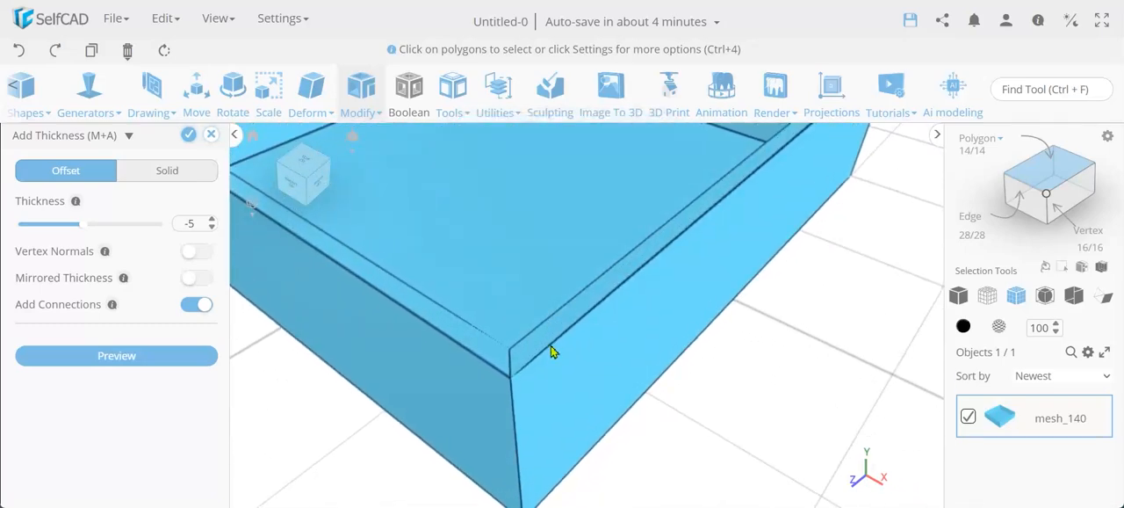
pyautogui.scroll(2, 572, 366)
pyautogui.scroll(-6, 572, 367)
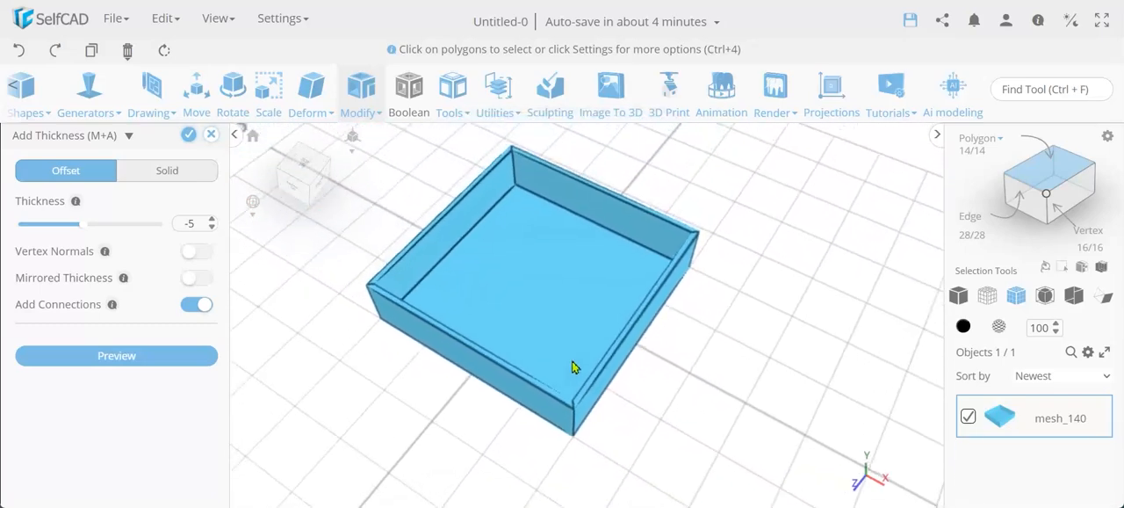
pyautogui.scroll(-2, 572, 366)
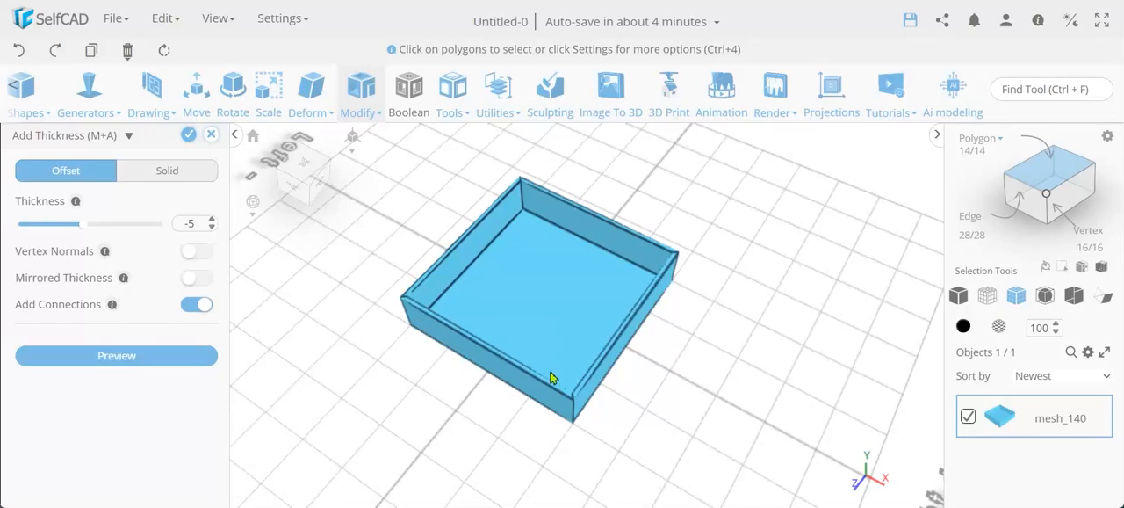
pyautogui.moveTo(552, 377); pyautogui.dragTo(594, 354, button='right')
# Switch Add Thickness to Solid mode, set the thickness to 5, and apply it to the open box.
pyautogui.click(166, 178)
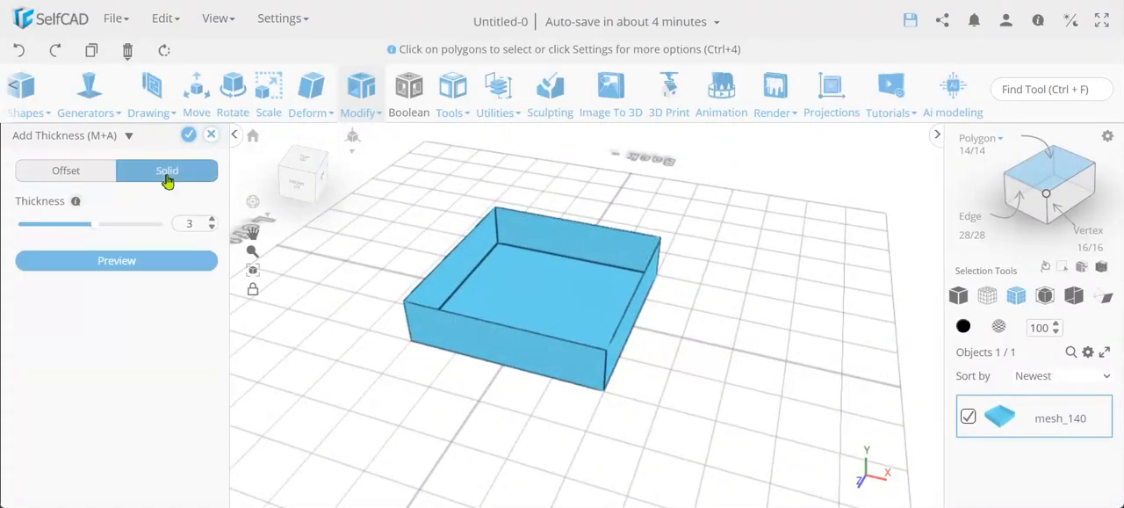
pyautogui.doubleClick(193, 223)
pyautogui.write('5')
pyautogui.press('Return')
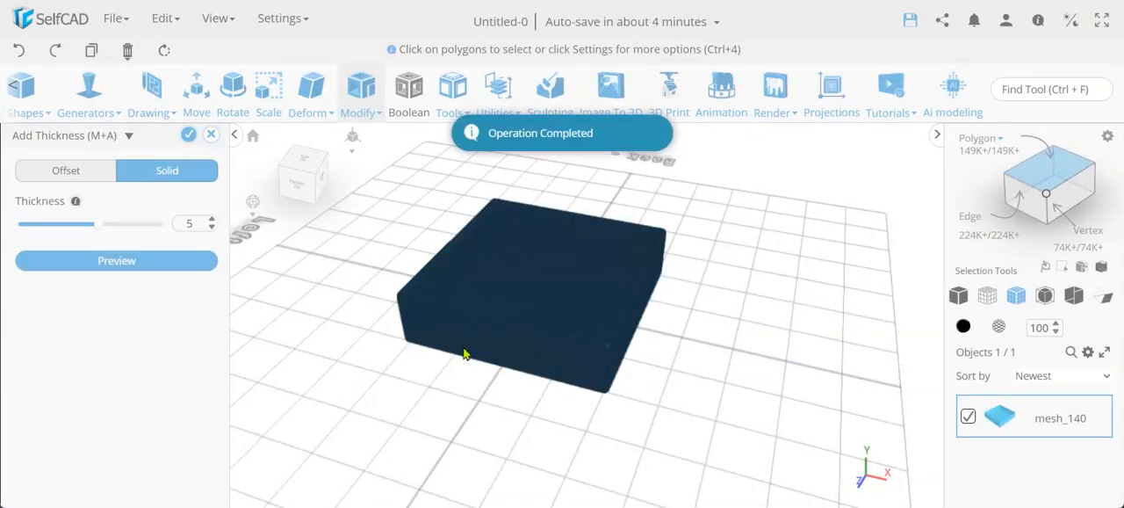
pyautogui.moveTo(524, 315); pyautogui.dragTo(510, 351, button='right')
pyautogui.scroll(5, 509, 351)
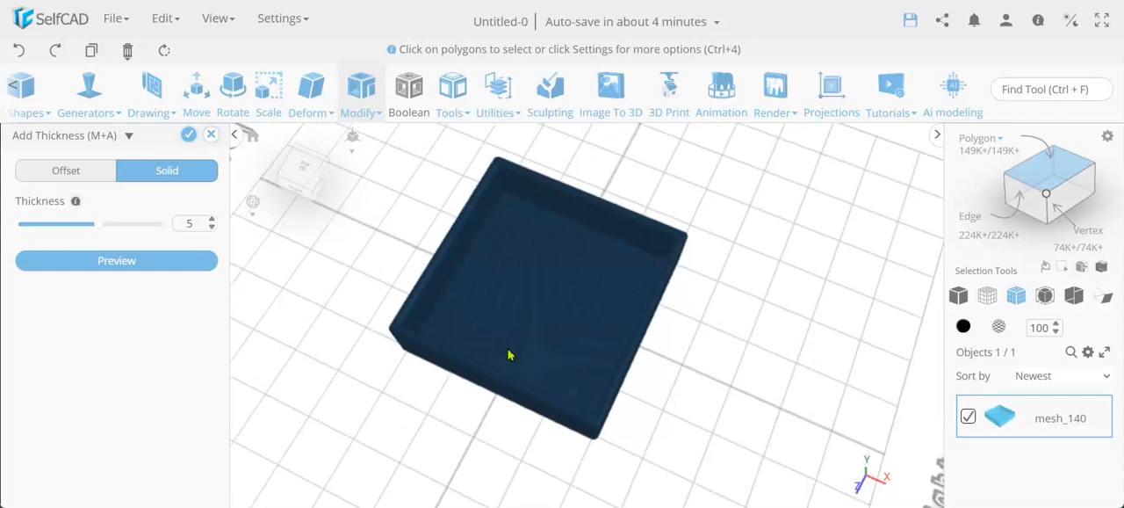
pyautogui.scroll(2, 510, 354)
pyautogui.scroll(-4, 510, 354)
pyautogui.scroll(2, 510, 354)
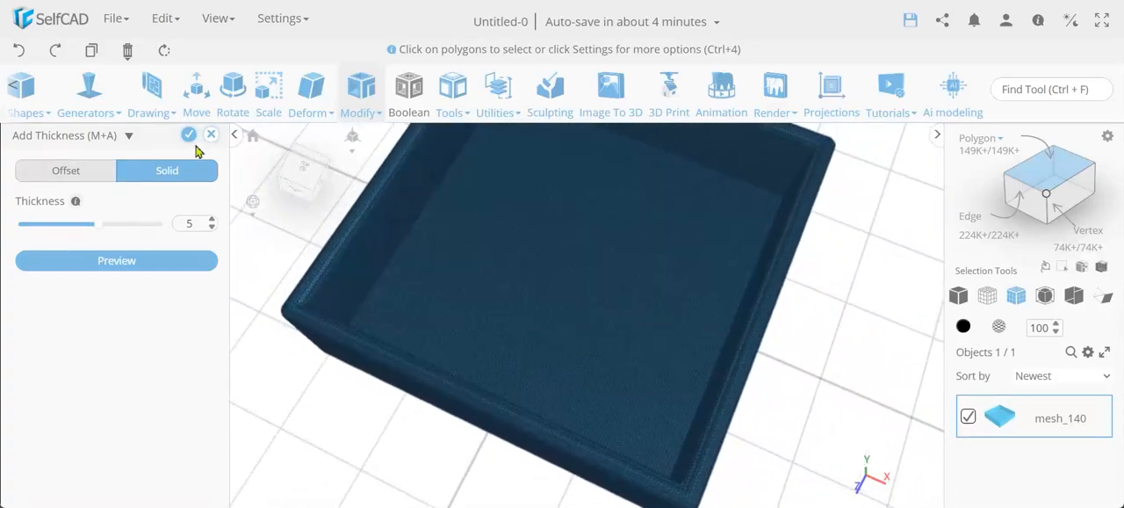
pyautogui.click(189, 135)
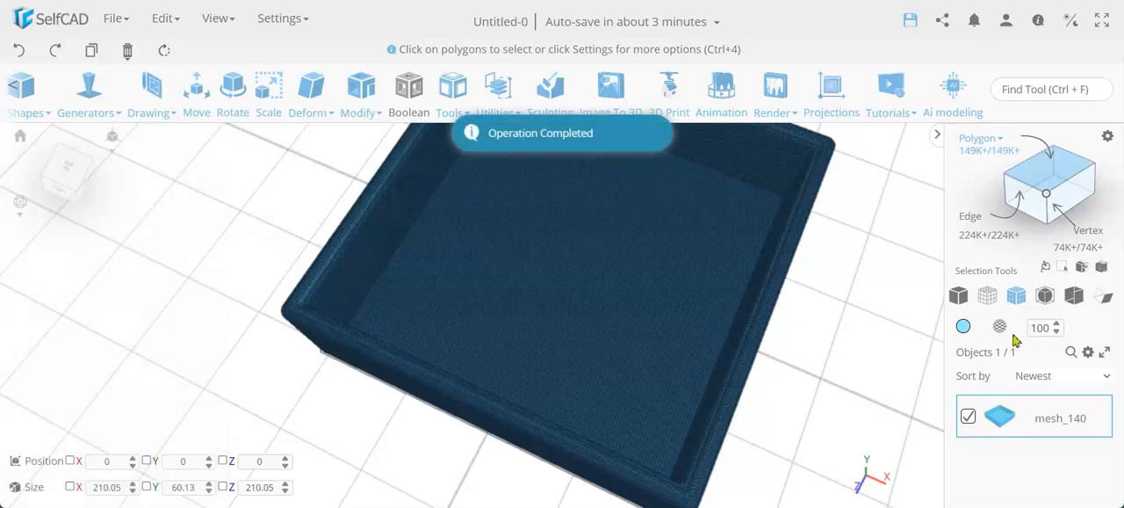
# Change to the solid selection mode and select two adjacent outer walls and one inner wall of the thickened box.
pyautogui.click(960, 298)
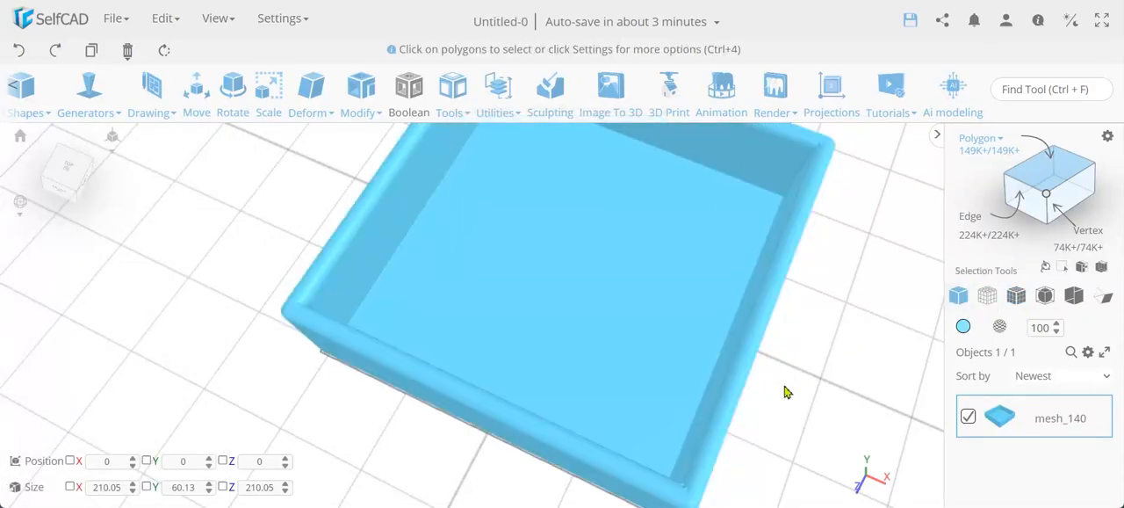
pyautogui.moveTo(782, 382); pyautogui.dragTo(708, 332, button='right')
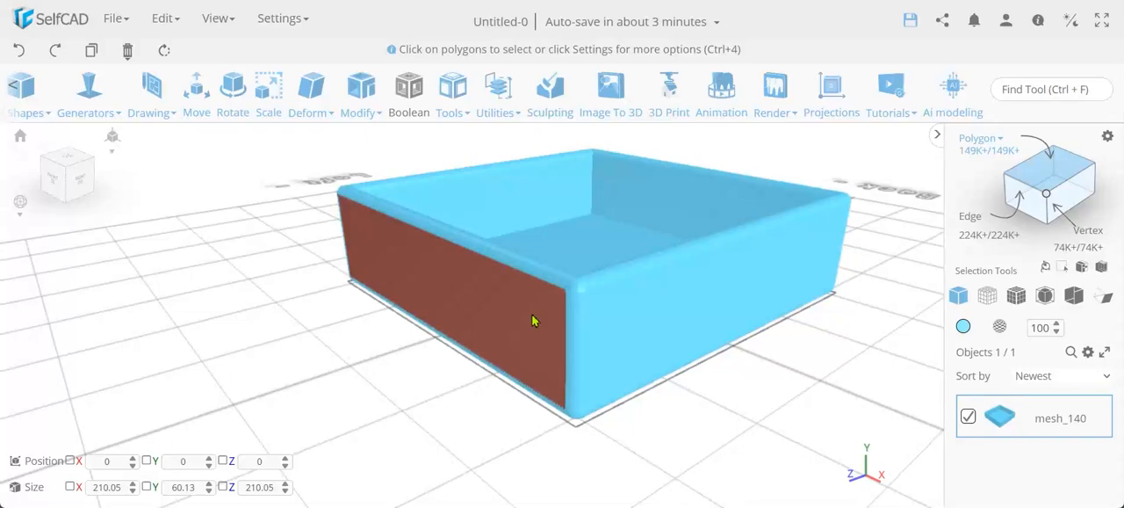
pyautogui.click(644, 316)
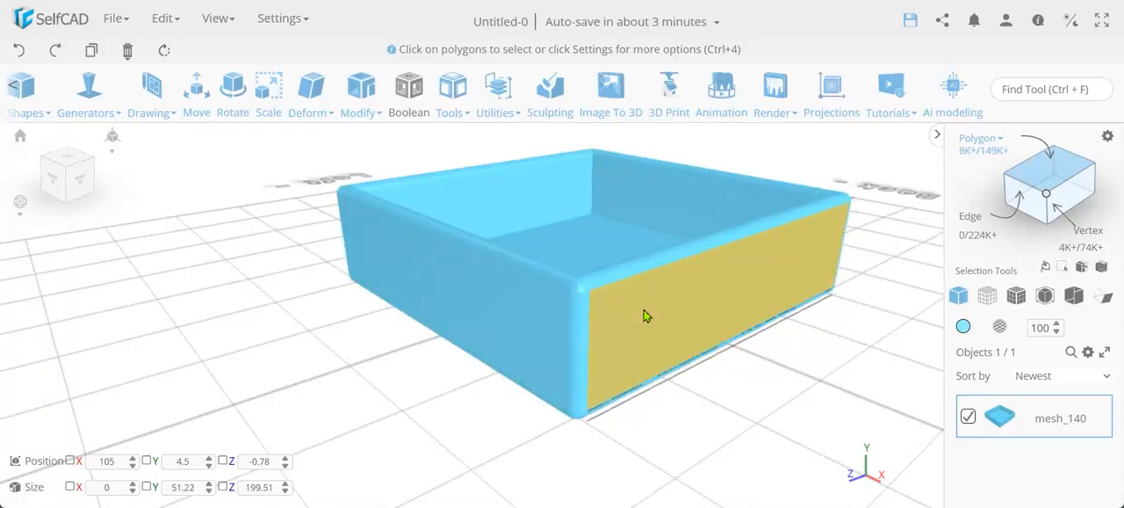
pyautogui.click(545, 318)
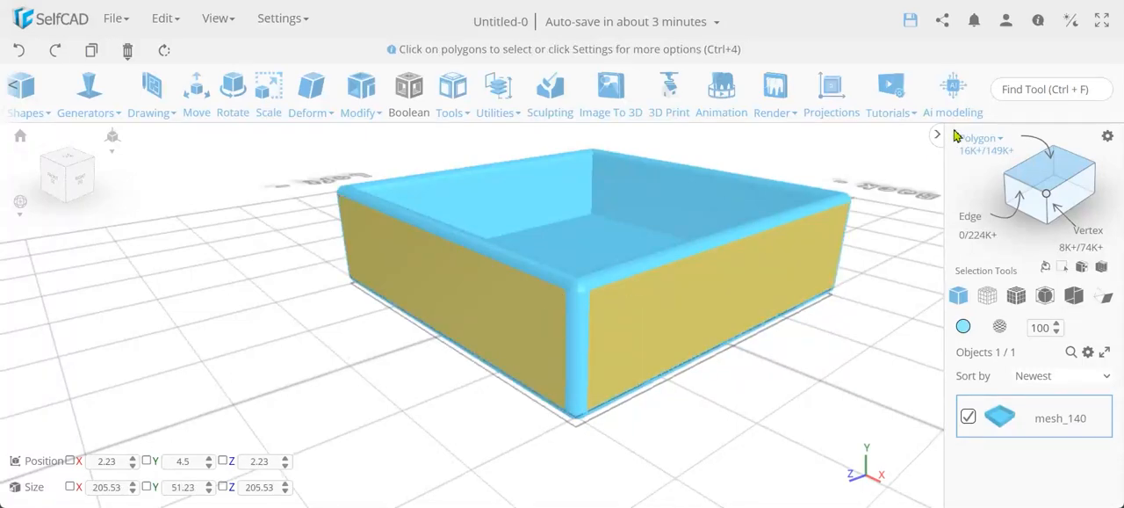
pyautogui.moveTo(850, 404); pyautogui.dragTo(429, 251, button='right')
pyautogui.click(421, 247)
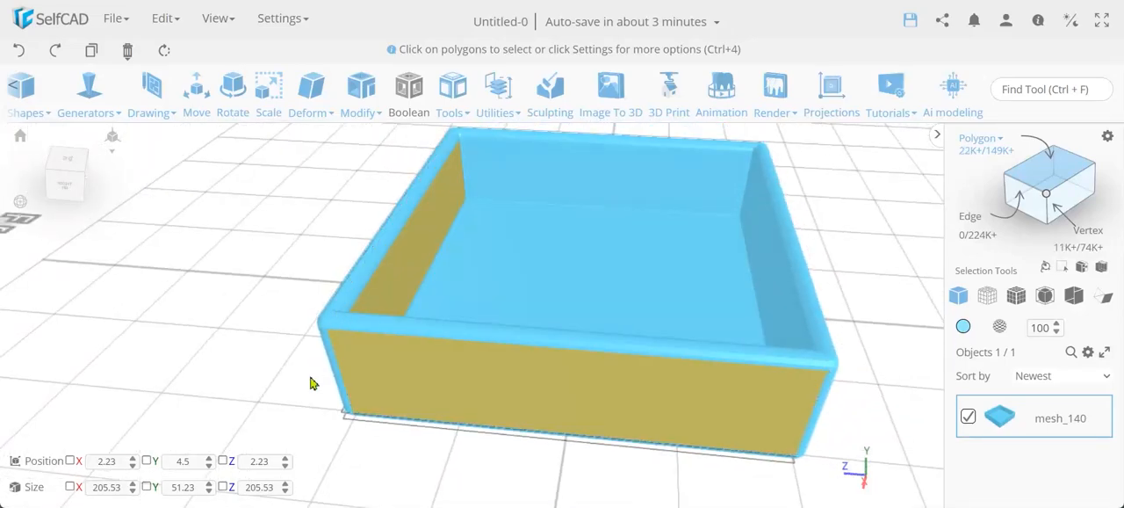
pyautogui.moveTo(261, 371); pyautogui.dragTo(531, 360, button='right')
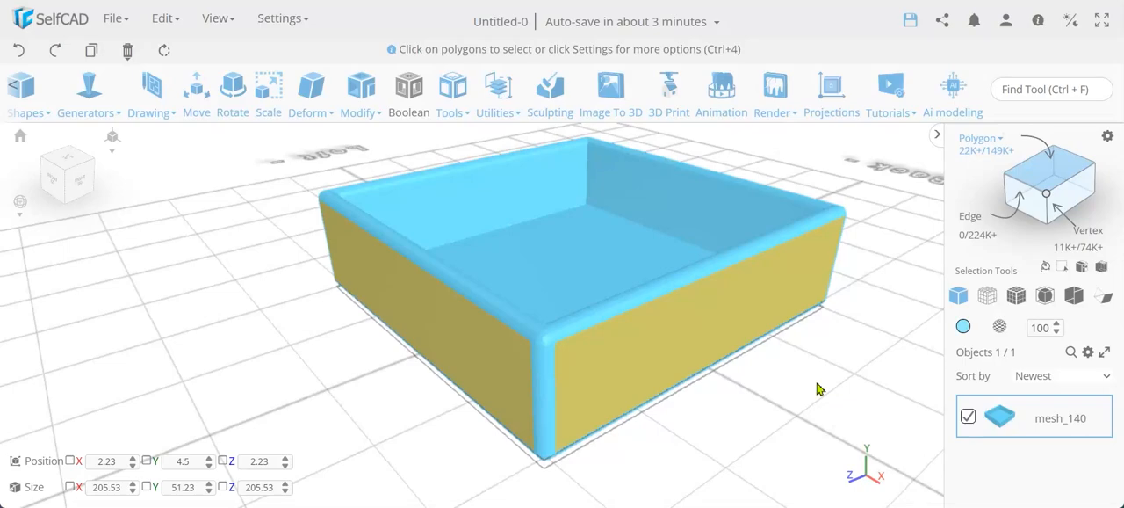
# Select the whole thickened box and delete it from the scene.
pyautogui.hotkey('ctrl', 'a')
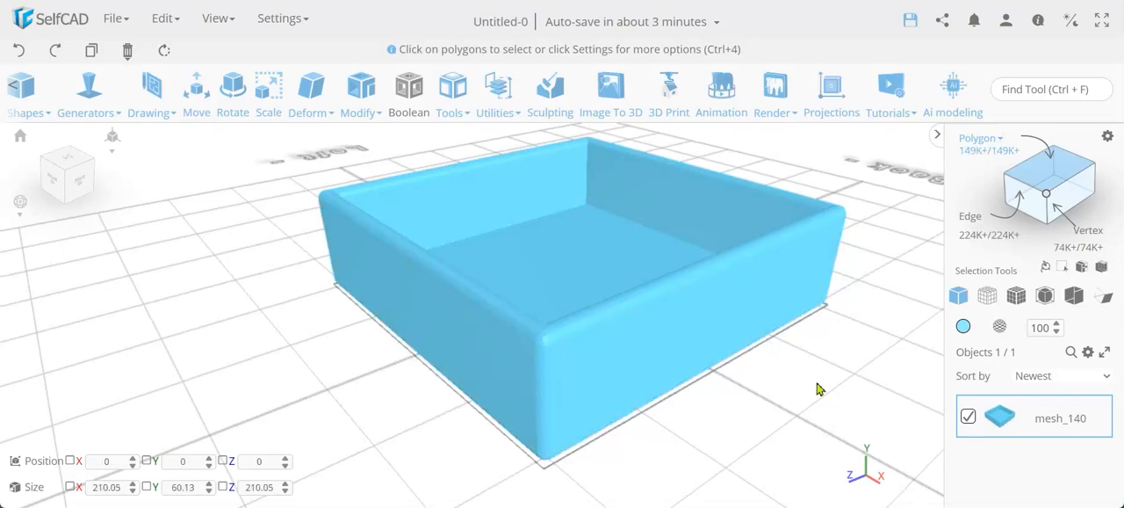
pyautogui.press('Delete')
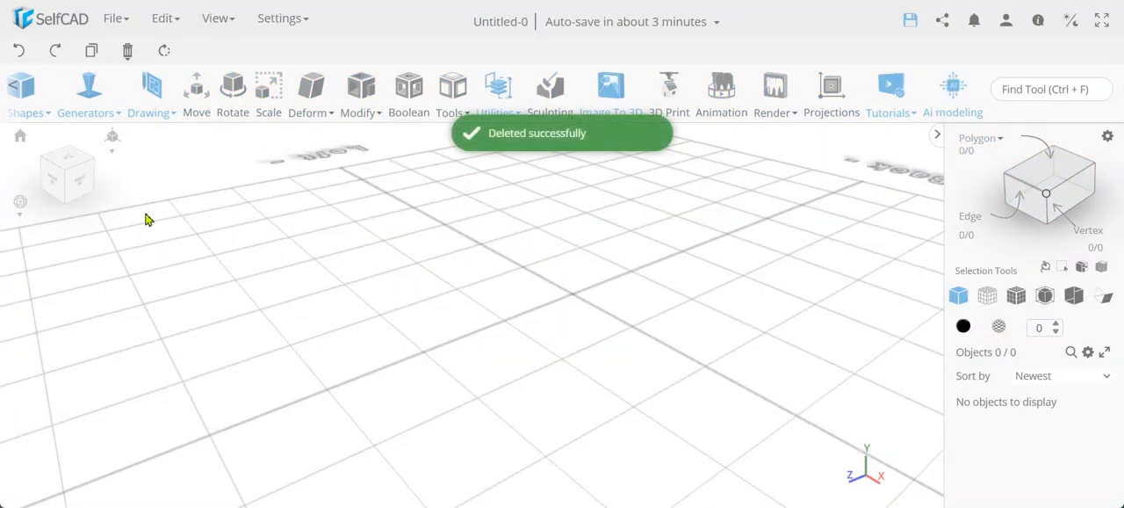
# In the top view, draw an 8-edge circle with a radius of 50 mm centred on the origin.
pyautogui.click(66, 159)
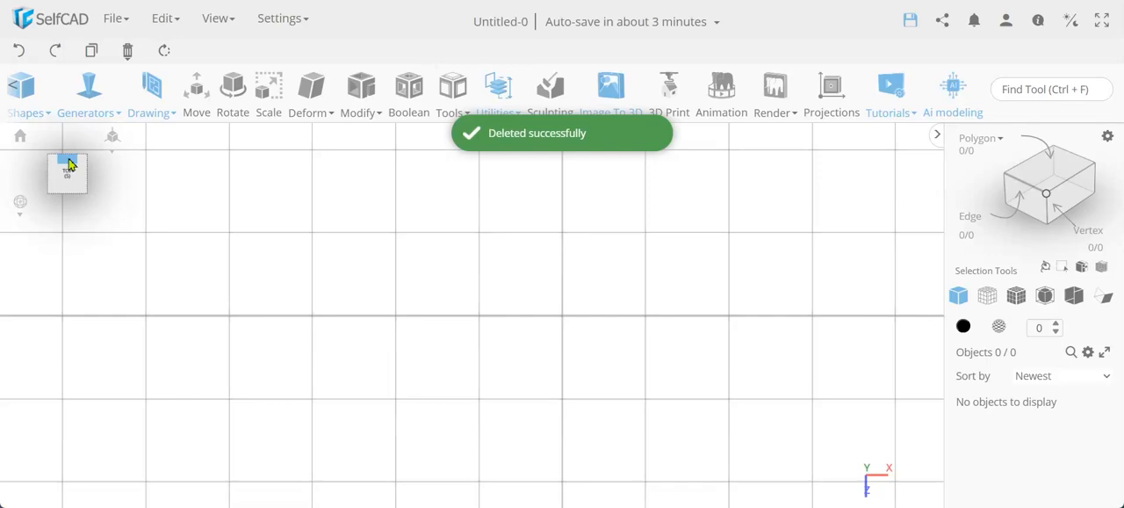
pyautogui.click(152, 115)
pyautogui.click(180, 166)
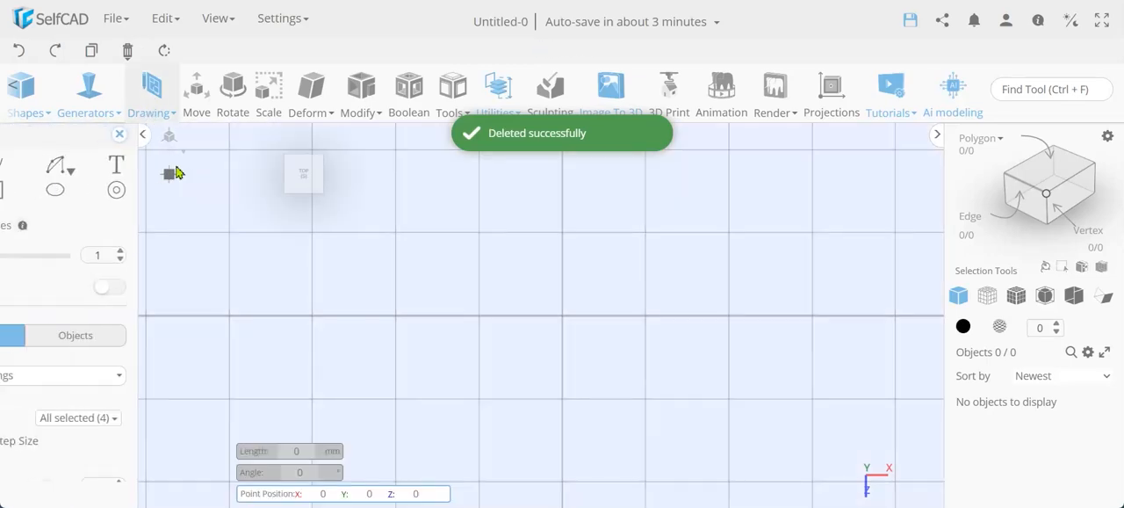
pyautogui.click(24, 192)
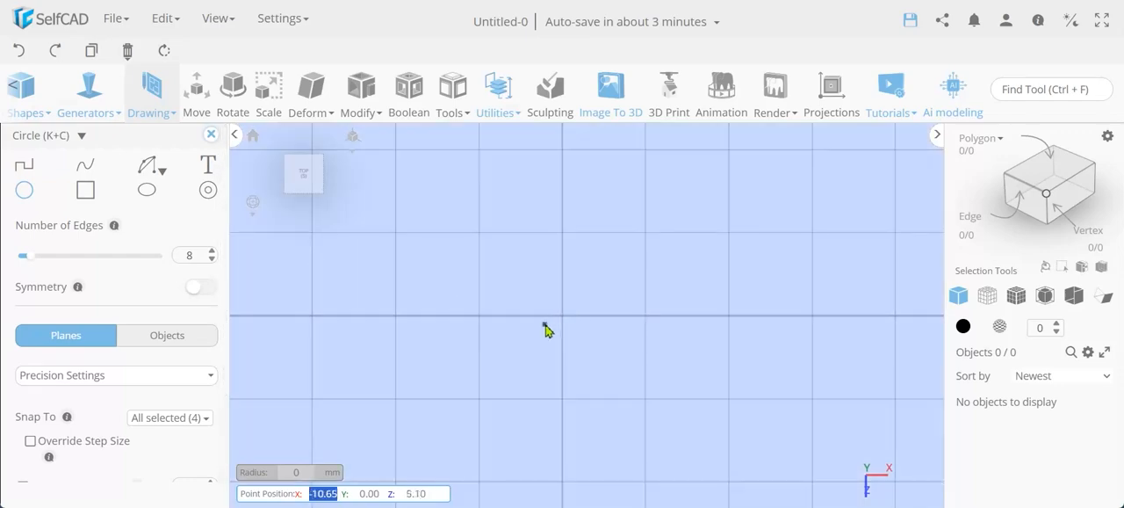
pyautogui.click(562, 316)
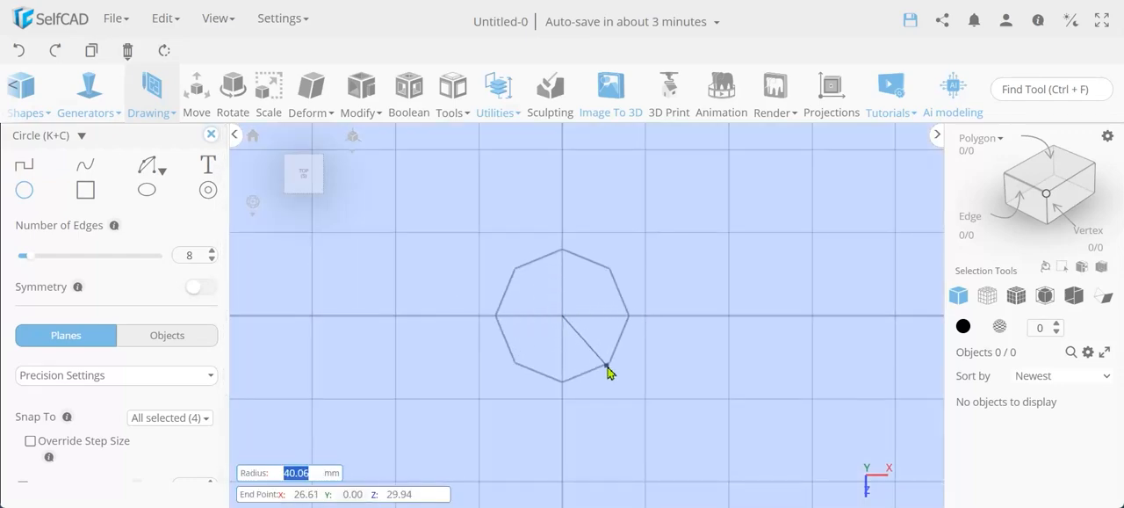
pyautogui.click(563, 398)
pyautogui.click(211, 136)
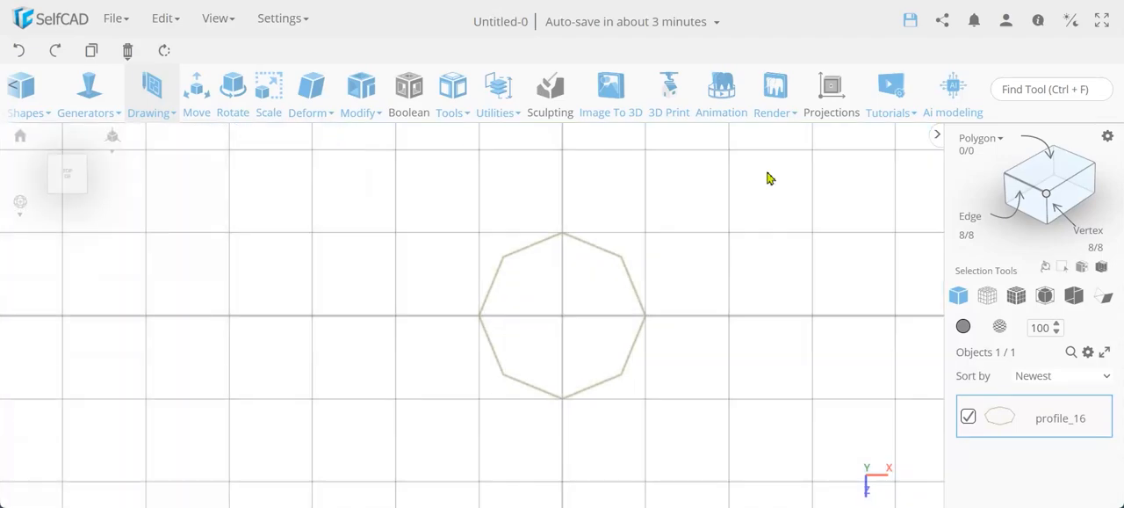
# Select every other vertex of the octagonal profile and scale them to 25 in X and Z to form a four-pointed star.
pyautogui.click(1047, 198)
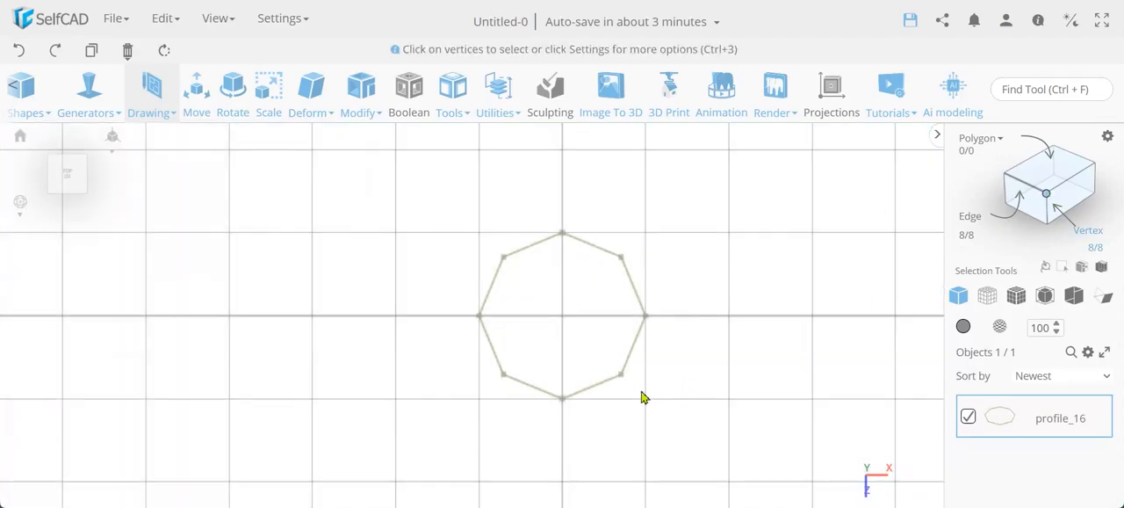
pyautogui.click(563, 400)
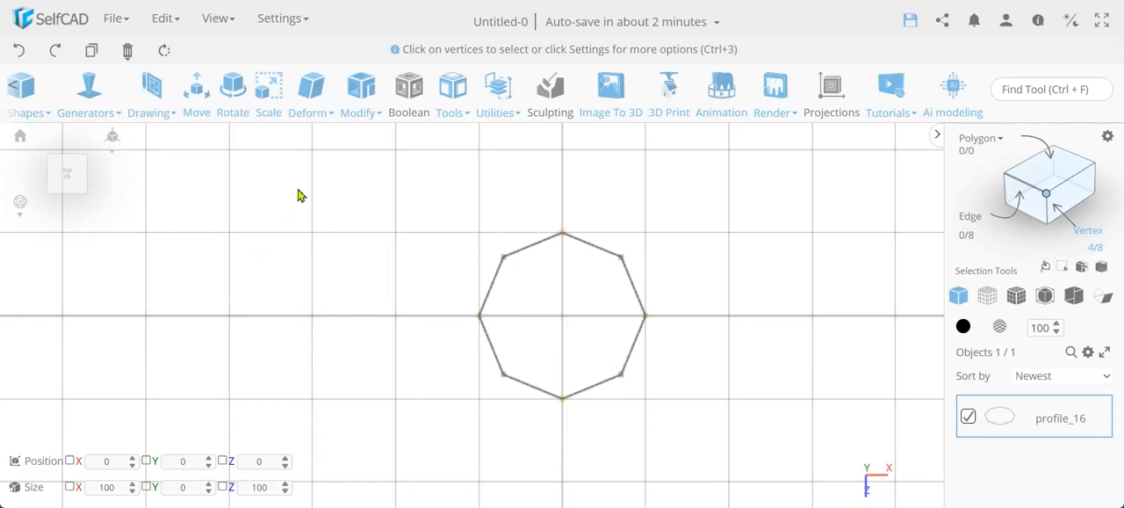
pyautogui.click(266, 104)
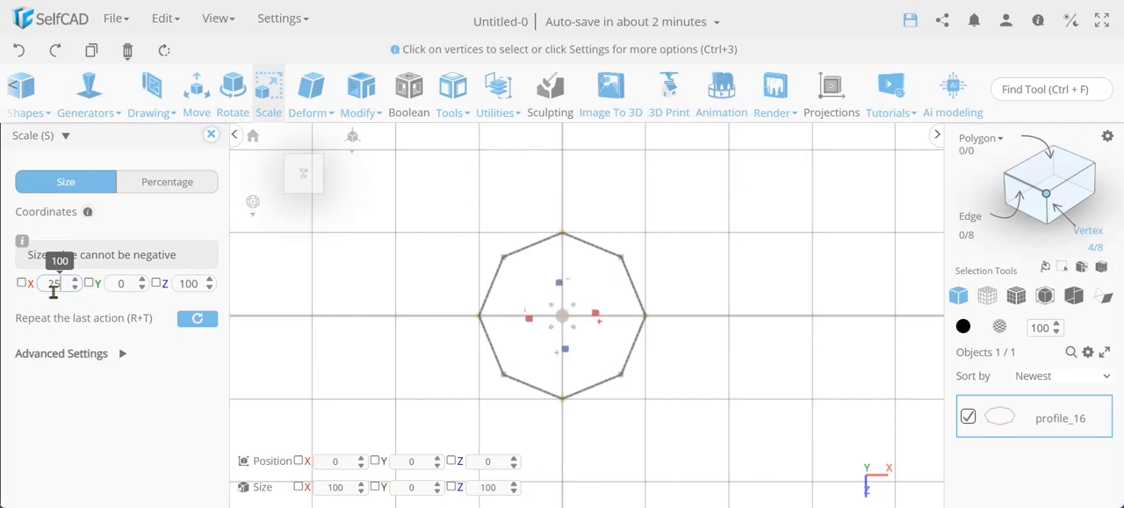
pyautogui.click(54, 282)
pyautogui.write('25')
pyautogui.click(188, 284)
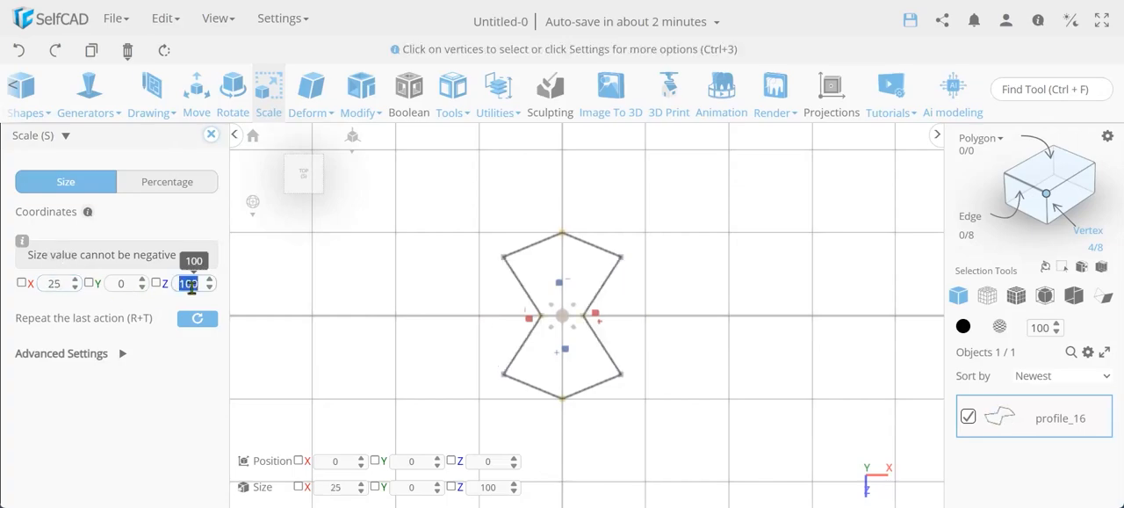
pyautogui.press('Return')
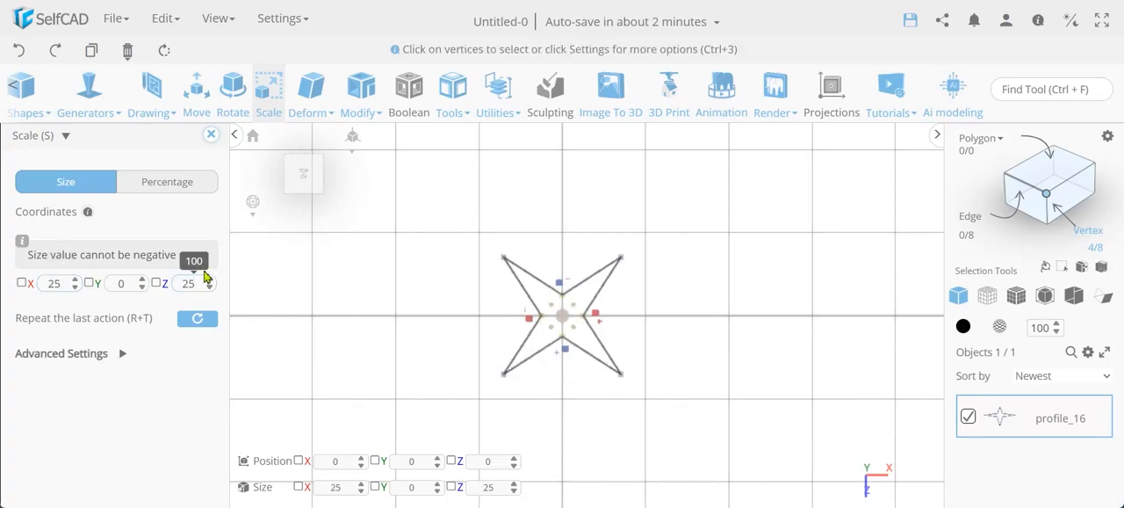
pyautogui.click(212, 136)
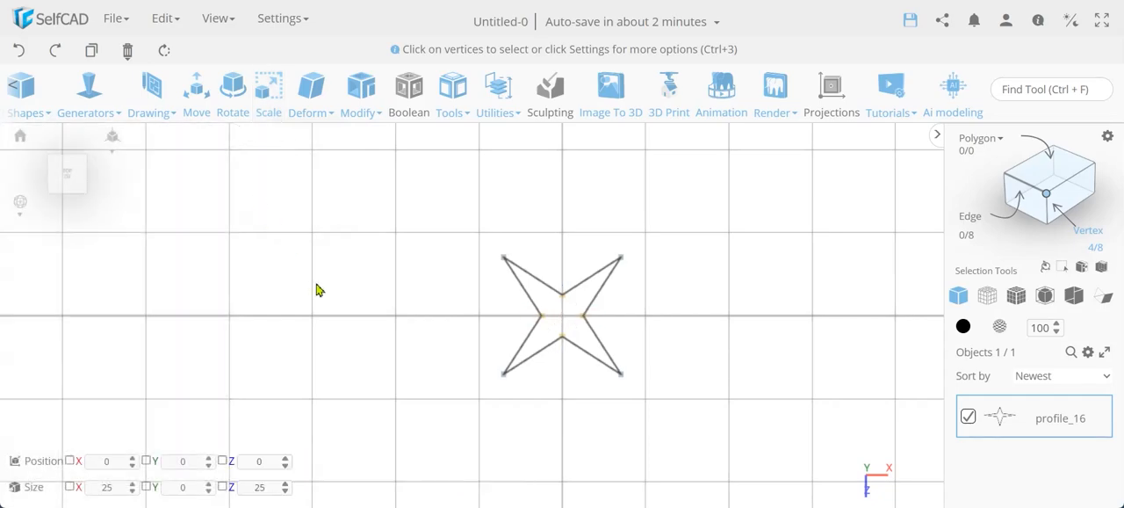
# Select the entire four-pointed star profile and extrude it by 50.
pyautogui.hotkey('ctrl', 'a')
pyautogui.click(362, 101)
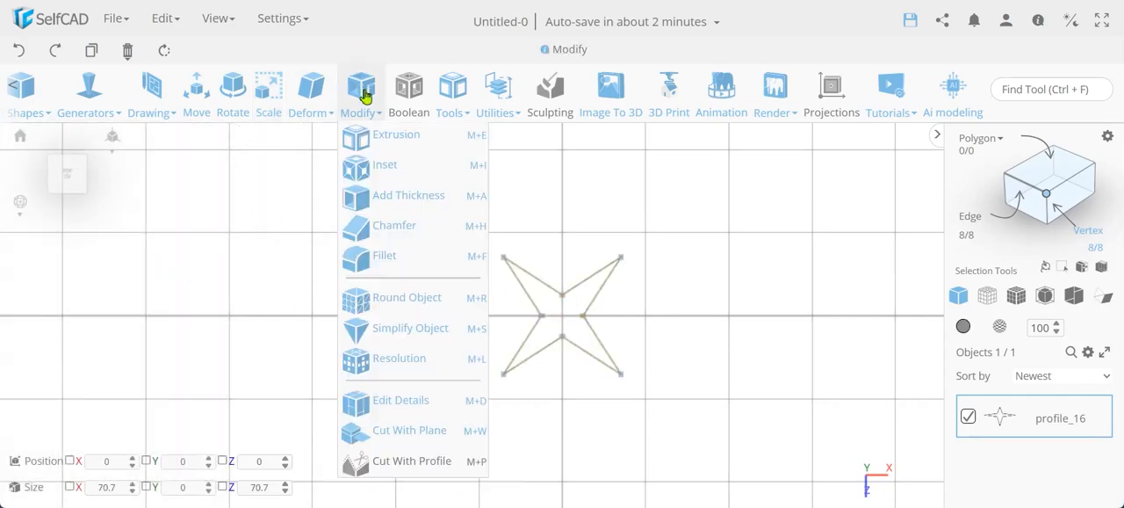
pyautogui.click(375, 141)
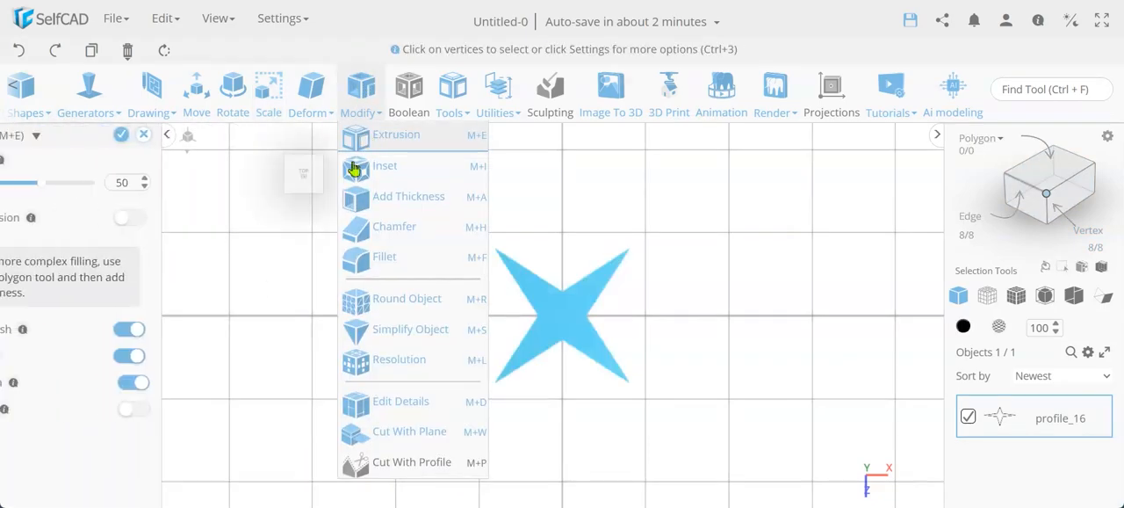
pyautogui.click(189, 135)
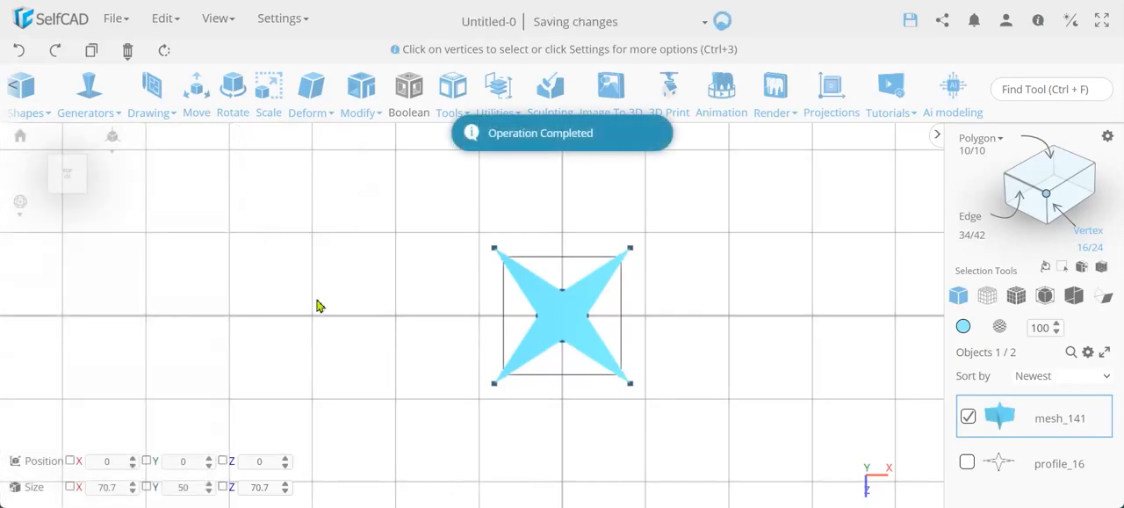
# Delete the top and bottom polygons of the extruded star, leaving only its side walls.
pyautogui.moveTo(324, 308)
pyautogui.mouseDown()
pyautogui.moveTo(332, 234)
pyautogui.moveTo(409, 244)
pyautogui.moveTo(325, 298)
pyautogui.mouseUp()
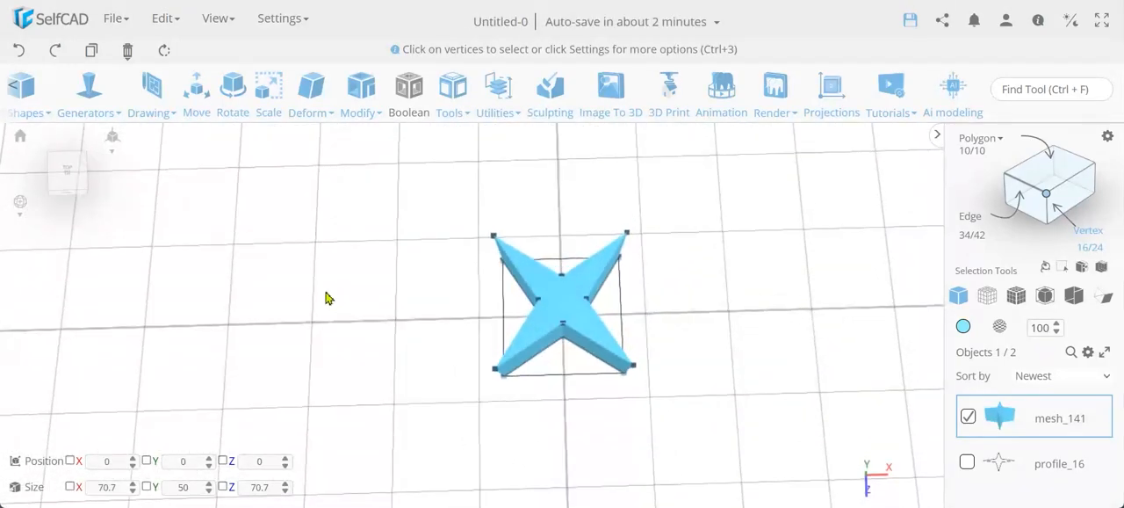
pyautogui.click(1070, 171)
pyautogui.click(576, 297)
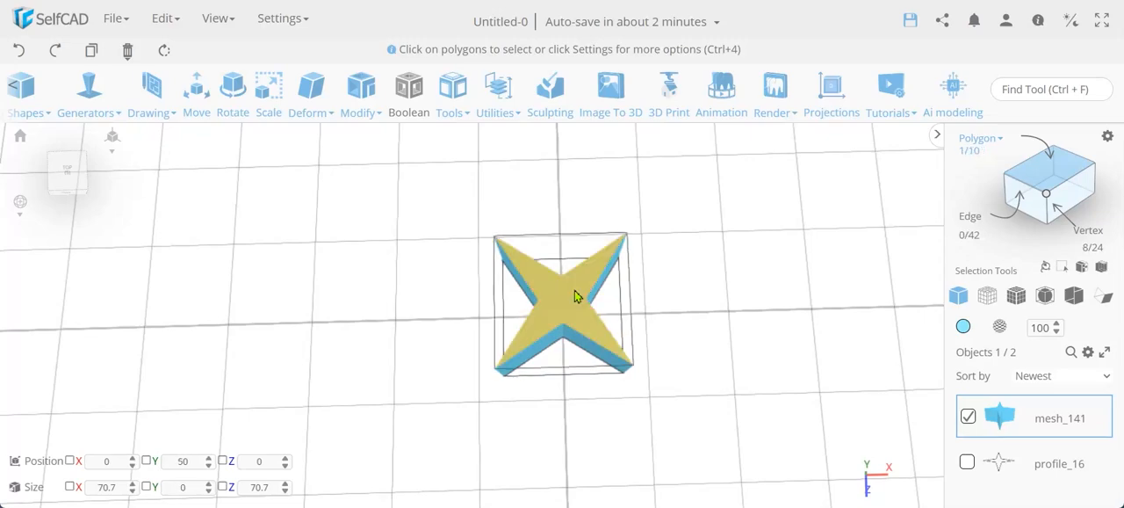
pyautogui.press('Delete')
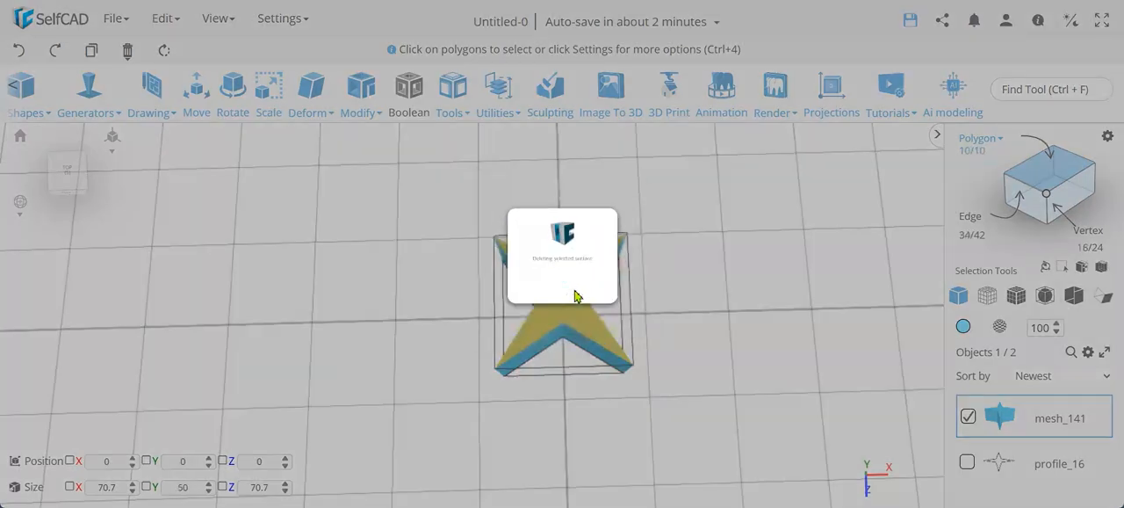
pyautogui.scroll(2, 639, 337)
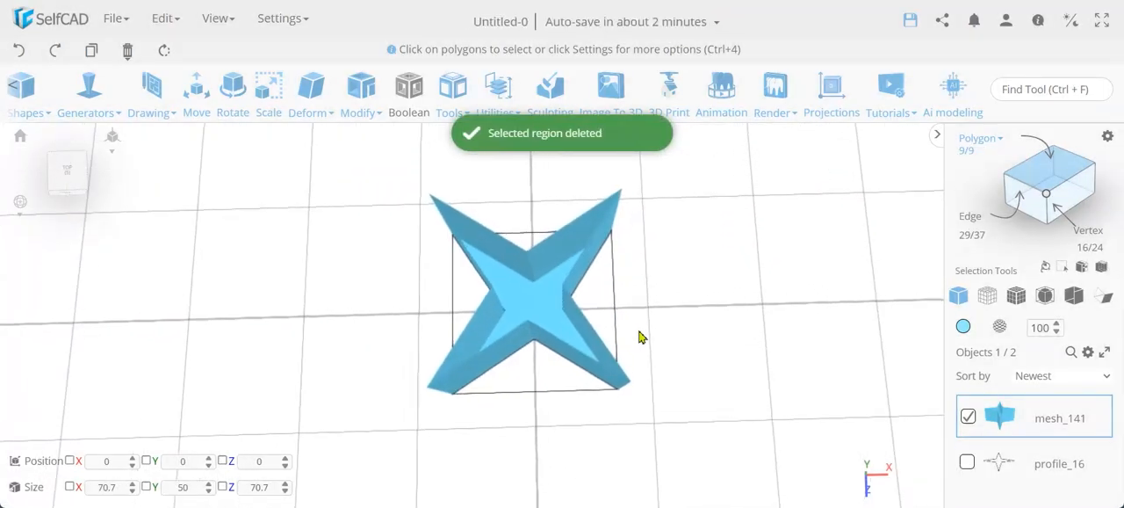
pyautogui.click(517, 318)
pyautogui.press('Delete')
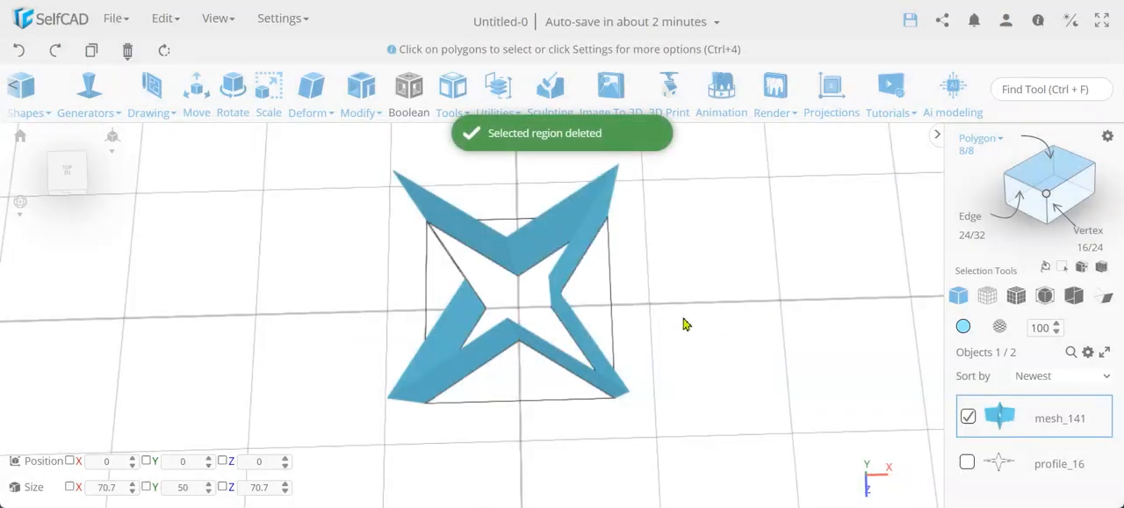
# Start Add Thickness on the star walls in Solid mode and preview a thickness of -1.
pyautogui.moveTo(686, 325)
pyautogui.mouseDown()
pyautogui.moveTo(811, 311)
pyautogui.moveTo(703, 324)
pyautogui.mouseUp()
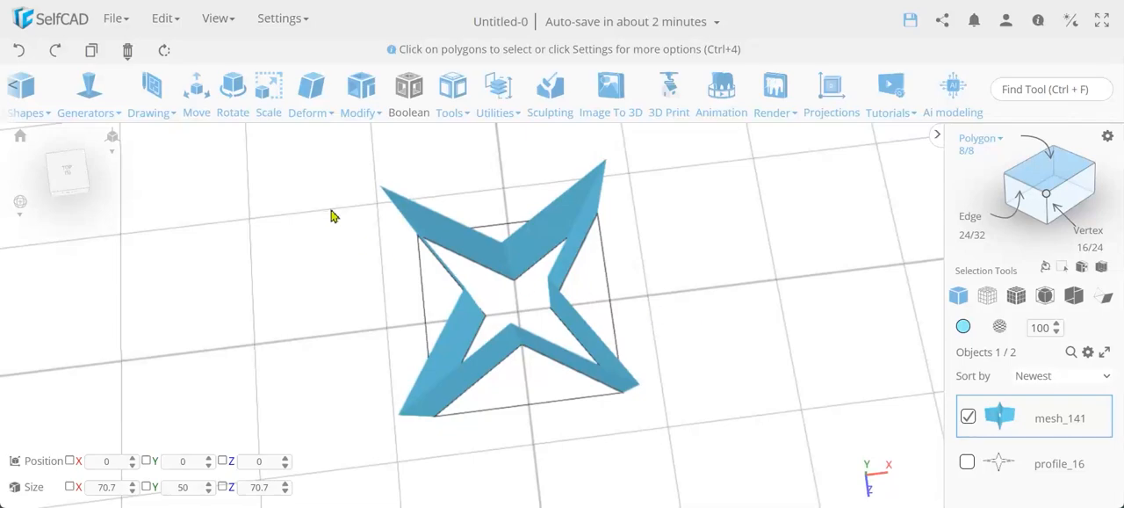
pyautogui.click(358, 104)
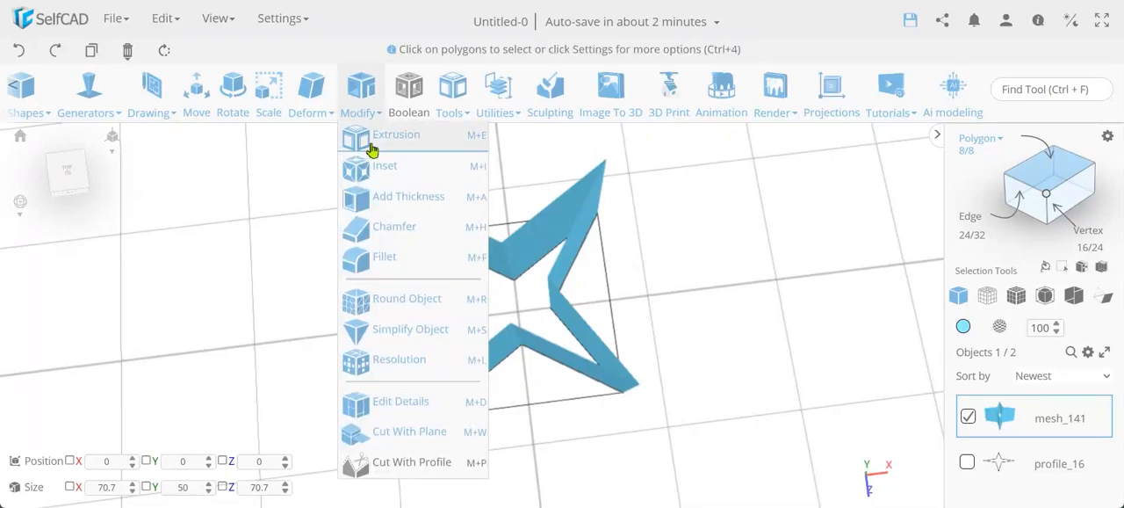
pyautogui.click(390, 197)
pyautogui.scroll(-3, 629, 383)
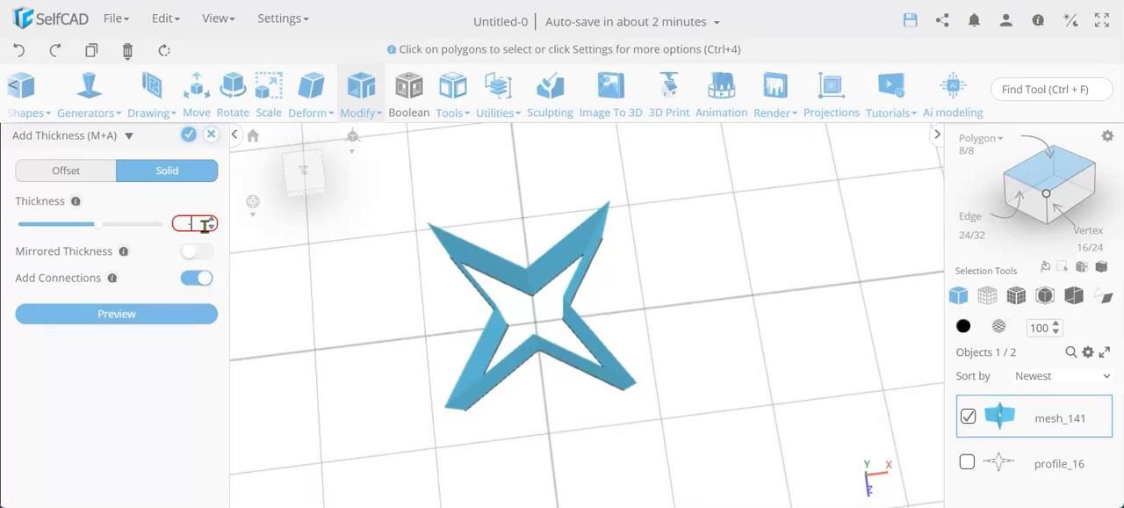
pyautogui.press('Return')
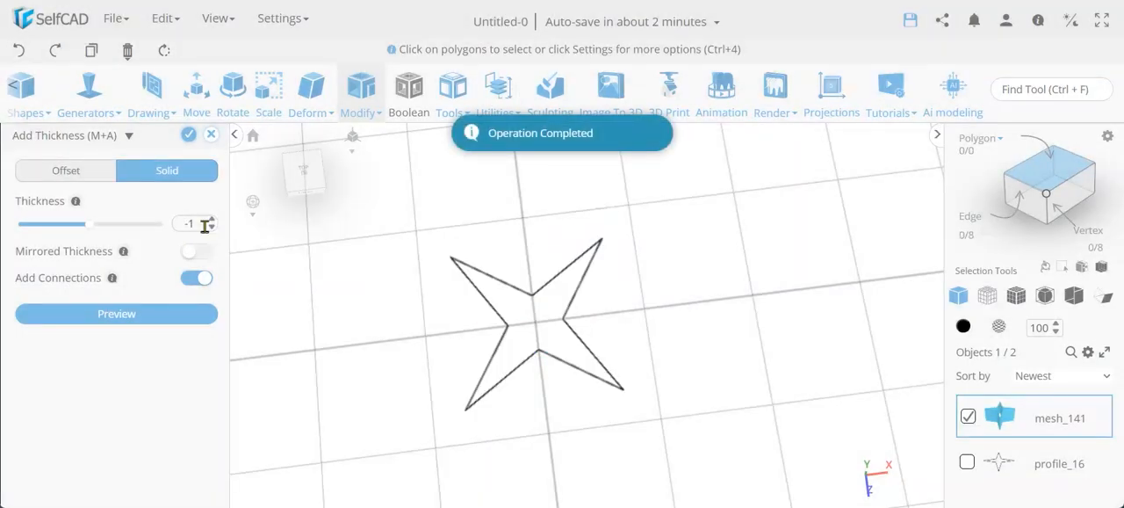
# Set the Solid thickness of the star walls to 1 and preview the rounded wall edges up close.
pyautogui.doubleClick(204, 228)
pyautogui.write('1')
pyautogui.press('Return')
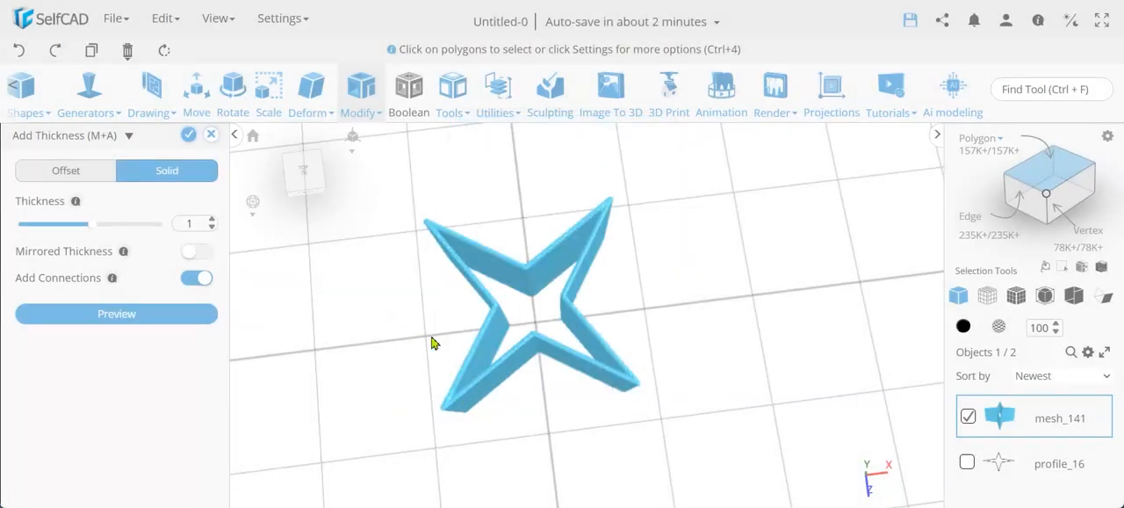
pyautogui.scroll(10, 496, 358)
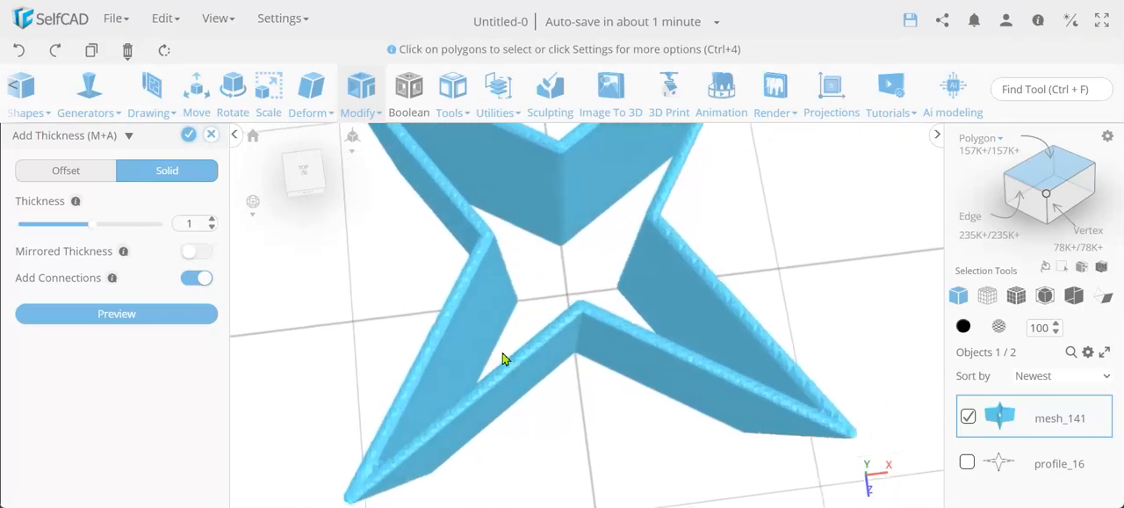
pyautogui.scroll(-5, 504, 358)
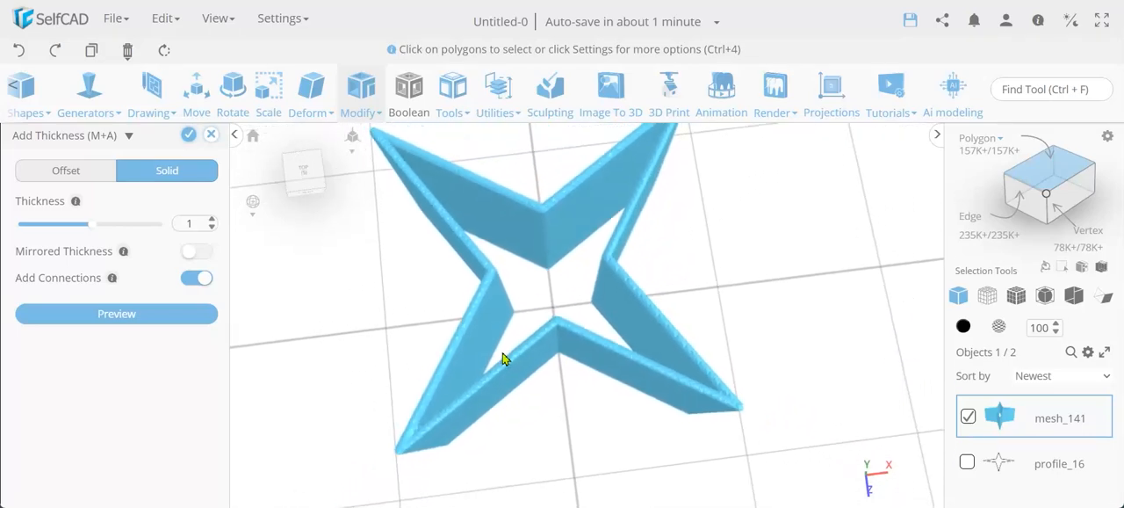
pyautogui.moveTo(429, 252); pyautogui.dragTo(483, 297, button='right')
# Switch Add Thickness to Offset mode and preview the star walls with thicknesses of 1 and -1, examining the corners.
pyautogui.click(68, 177)
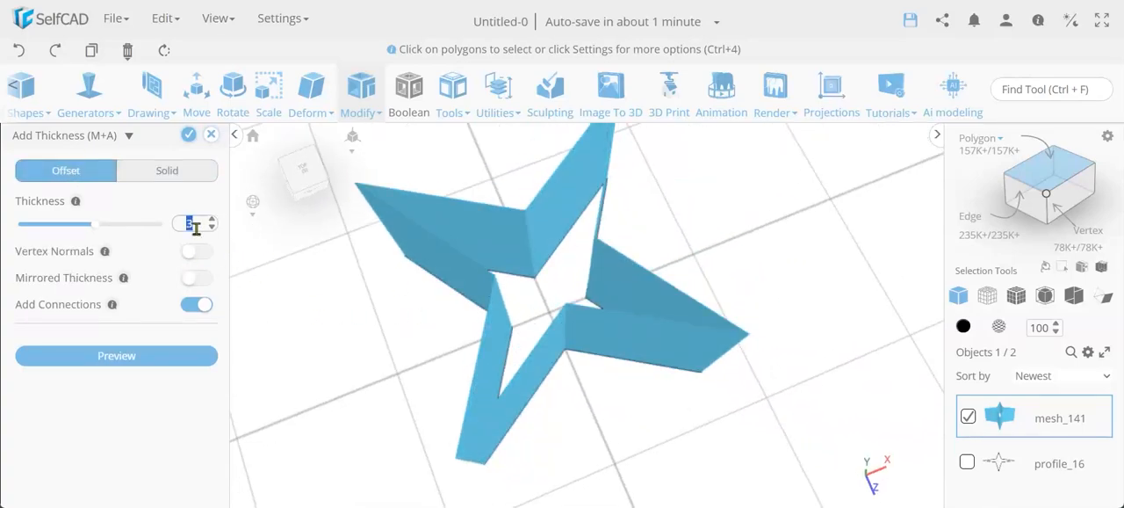
pyautogui.press('Return')
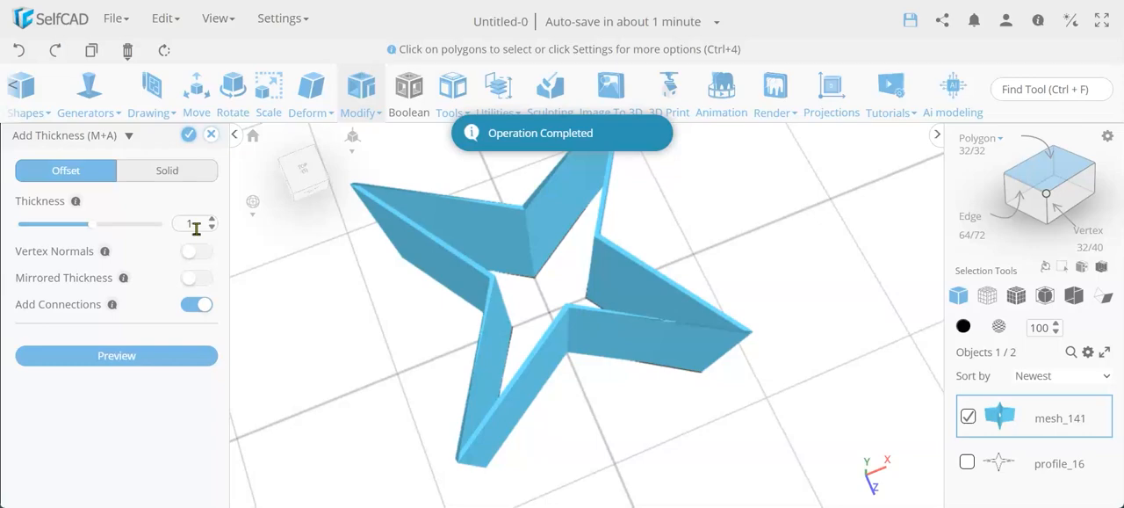
pyautogui.doubleClick(191, 225)
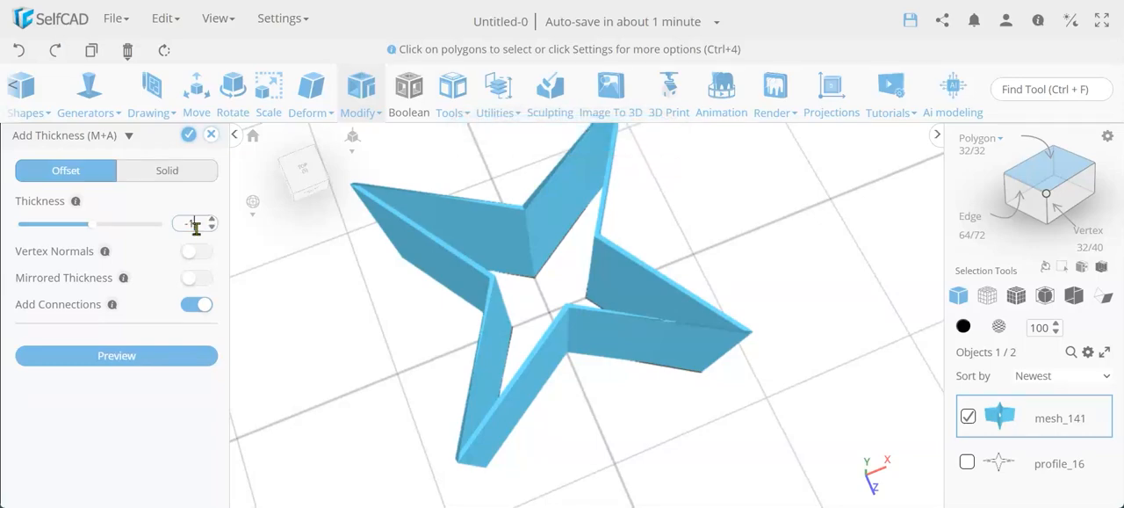
pyautogui.press('Return')
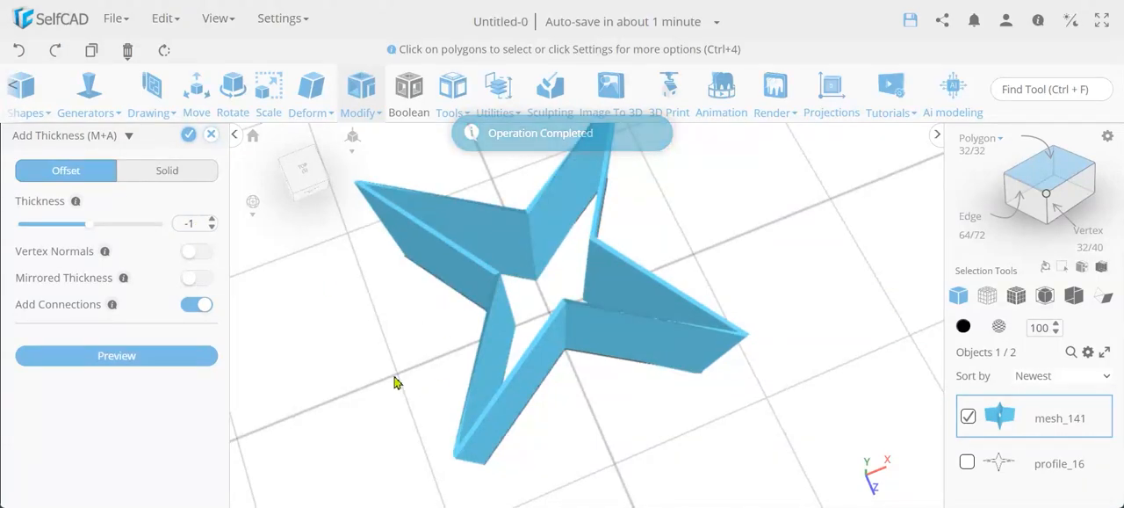
pyautogui.moveTo(395, 378); pyautogui.dragTo(415, 369, button='right')
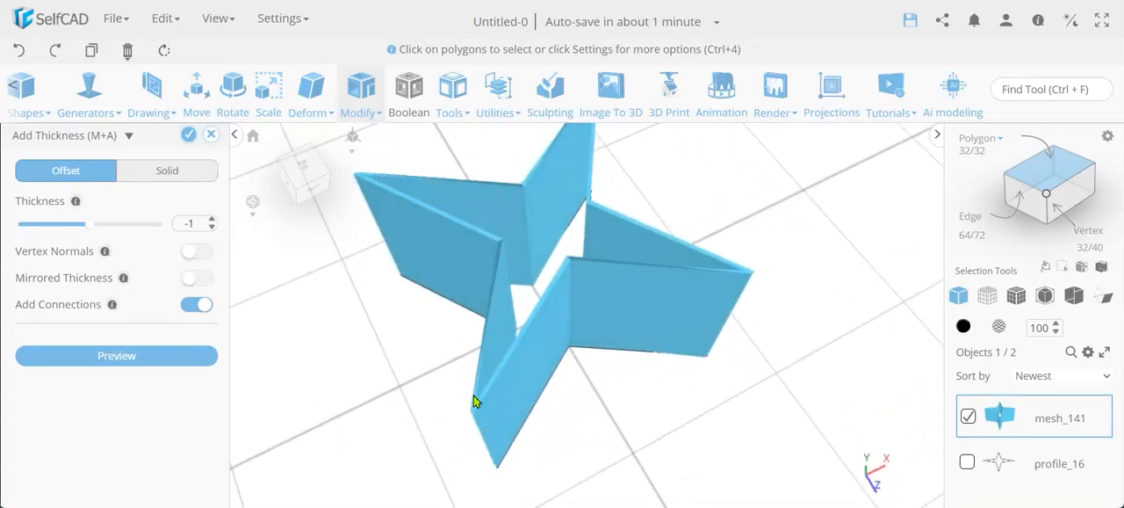
pyautogui.moveTo(616, 325); pyautogui.dragTo(810, 300, button='right')
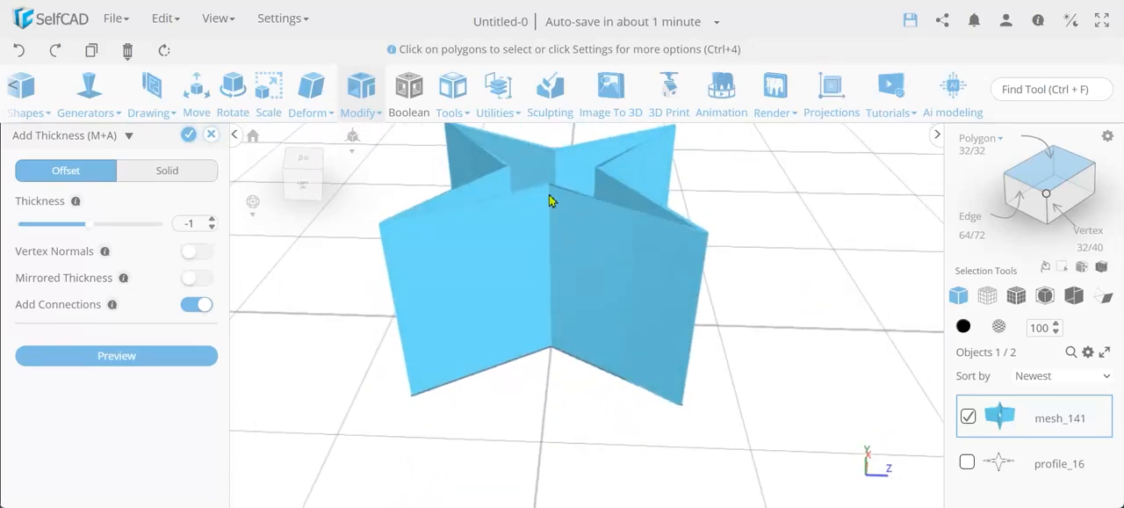
pyautogui.scroll(5, 550, 198)
pyautogui.scroll(-4, 549, 199)
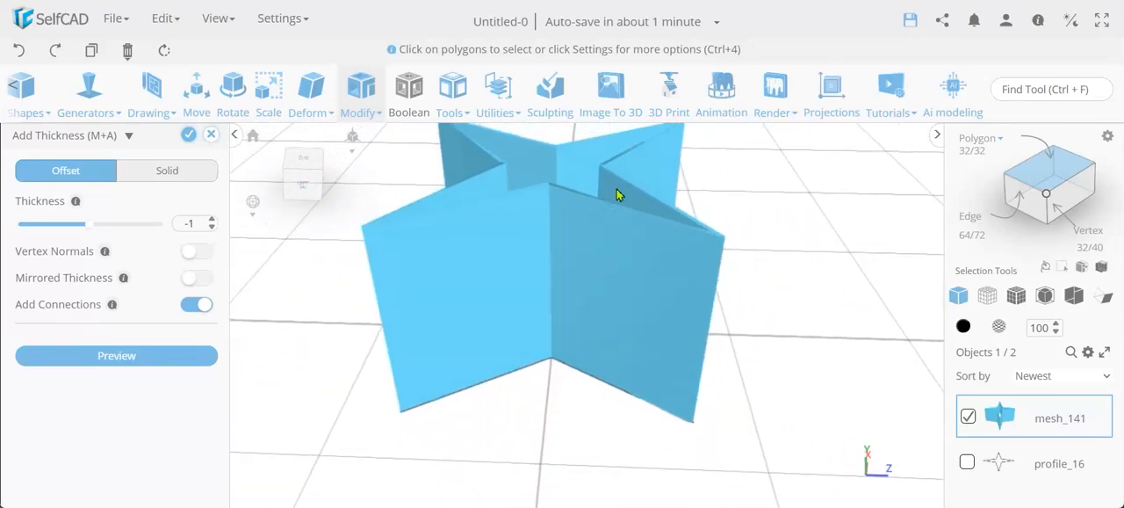
pyautogui.moveTo(786, 348); pyautogui.dragTo(708, 363)
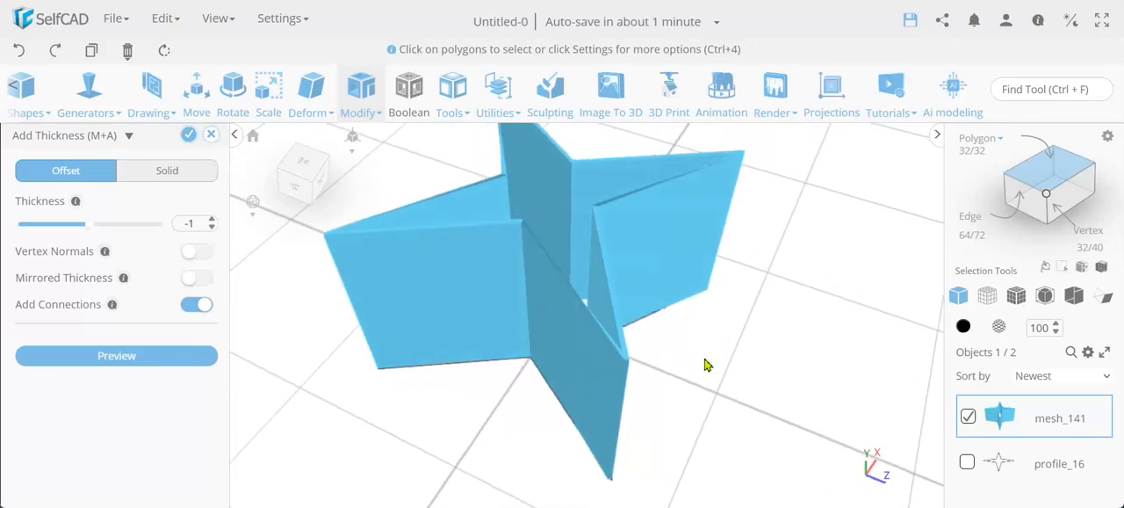
# Preview an Offset thickness of 5 on the star walls and display the model with its mesh edges.
pyautogui.doubleClick(197, 227)
pyautogui.press('Return')
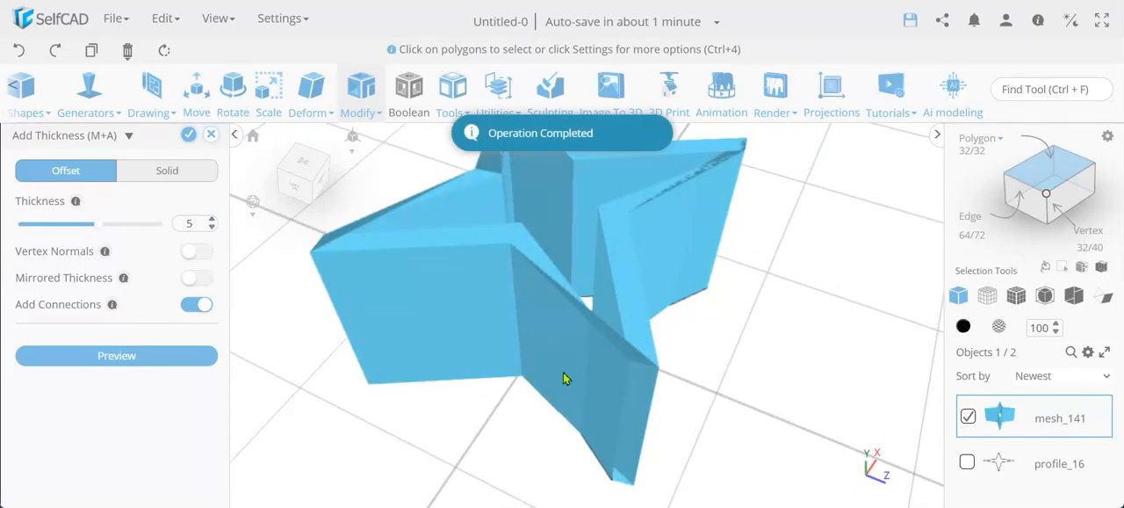
pyautogui.scroll(-2, 565, 378)
pyautogui.scroll(-2, 565, 377)
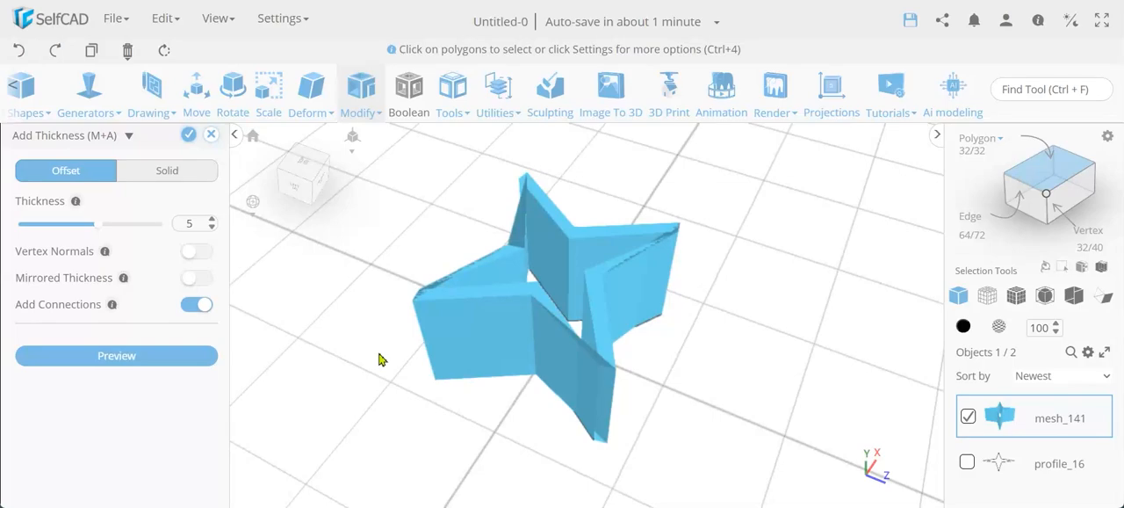
pyautogui.moveTo(380, 359); pyautogui.dragTo(553, 360)
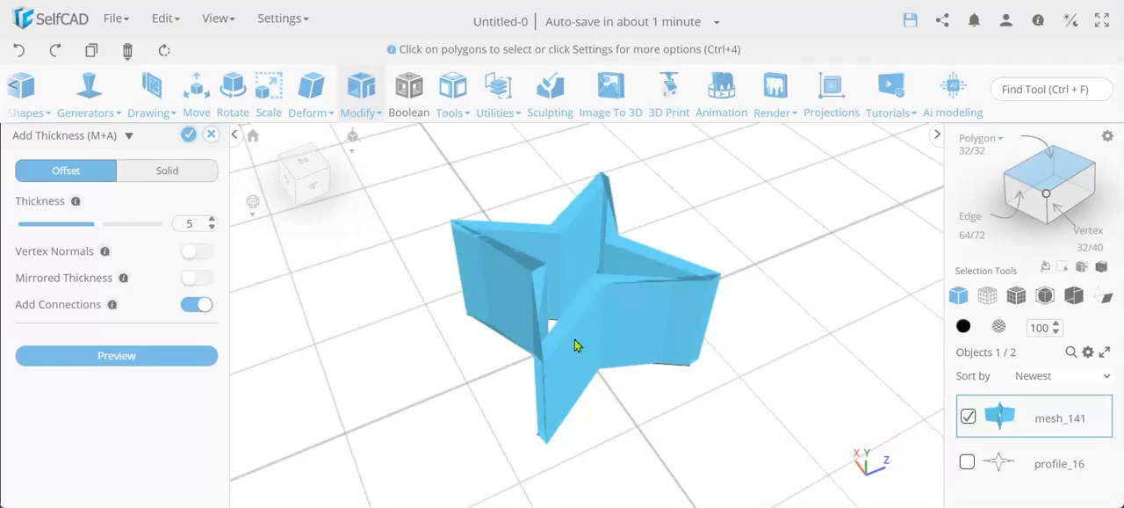
pyautogui.click(1016, 295)
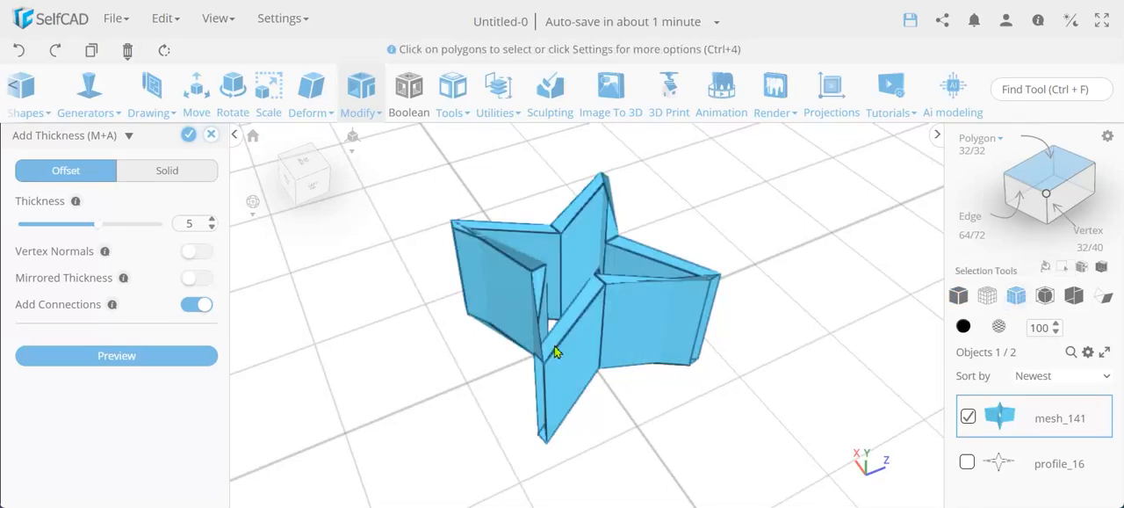
pyautogui.moveTo(554, 351)
pyautogui.mouseDown(button='right')
pyautogui.moveTo(484, 348)
pyautogui.moveTo(460, 384)
pyautogui.moveTo(612, 374)
pyautogui.moveTo(640, 331)
pyautogui.moveTo(540, 348)
pyautogui.mouseUp(button='right')
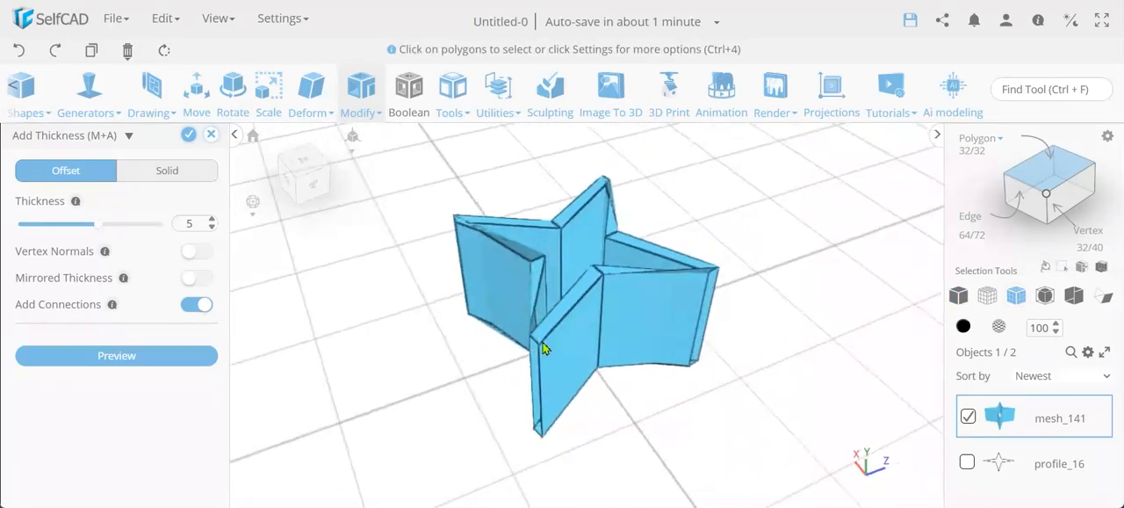
# Apply thickness to the star walls in Solid mode with a value of 5, and examine the rounded result.
pyautogui.click(168, 173)
pyautogui.doubleClick(190, 224)
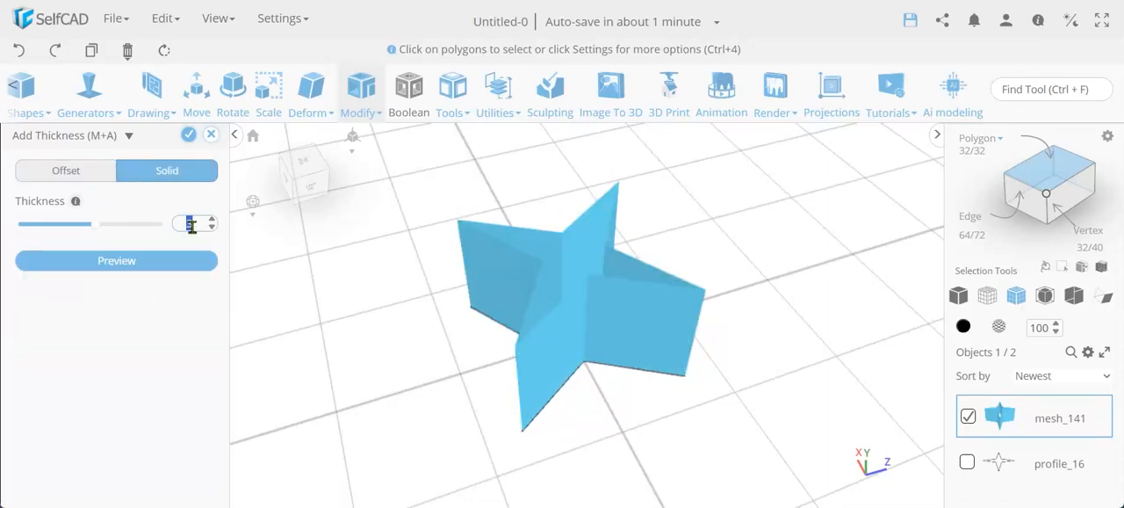
pyautogui.write('5')
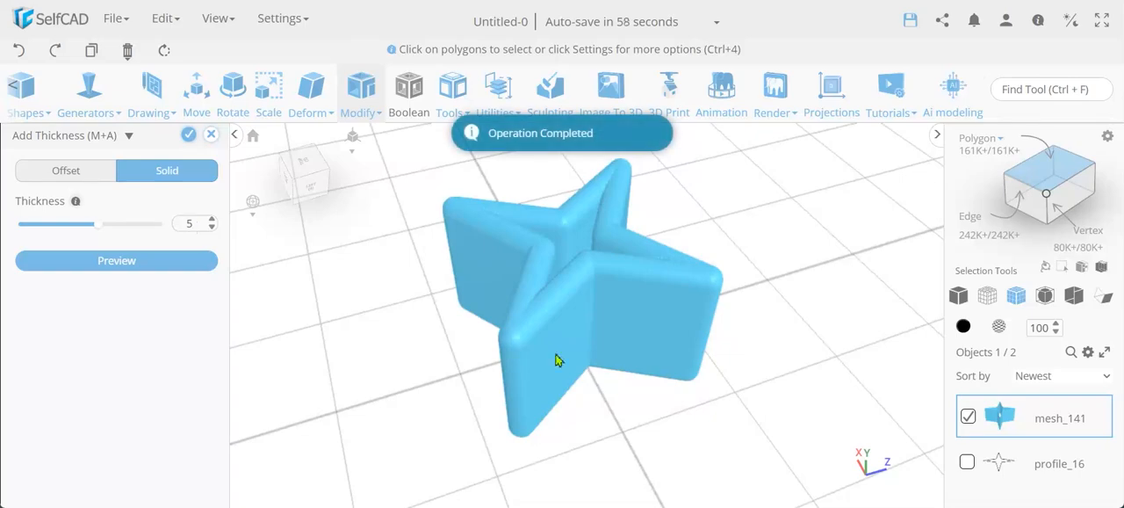
pyautogui.moveTo(549, 335); pyautogui.dragTo(413, 369, button='right')
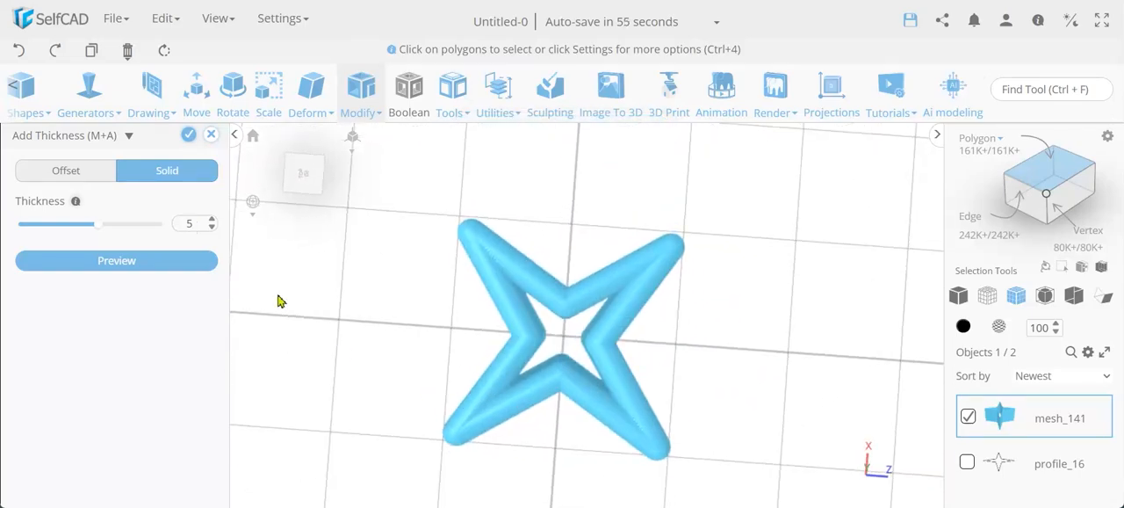
pyautogui.click(189, 137)
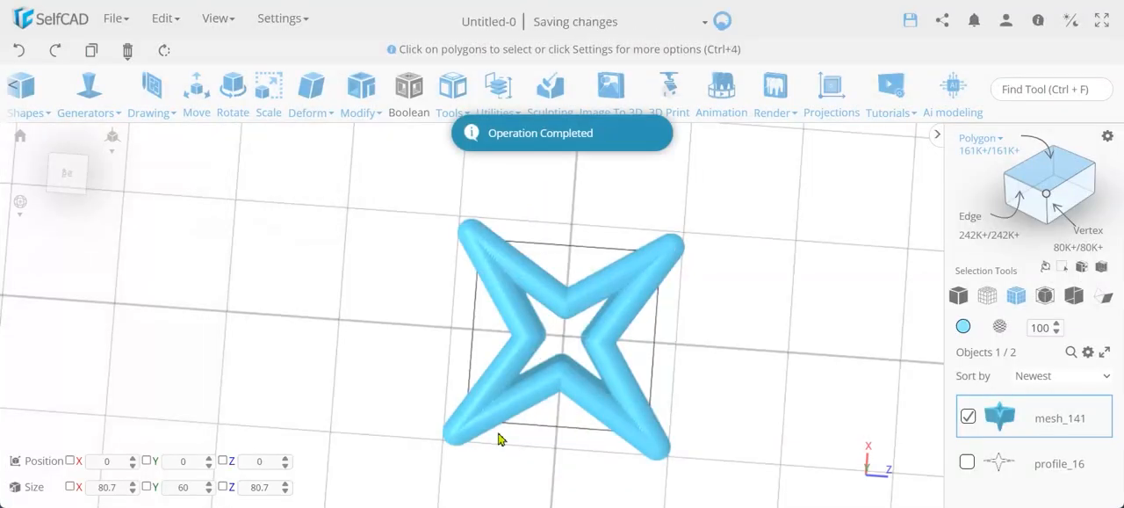
pyautogui.scroll(10, 497, 421)
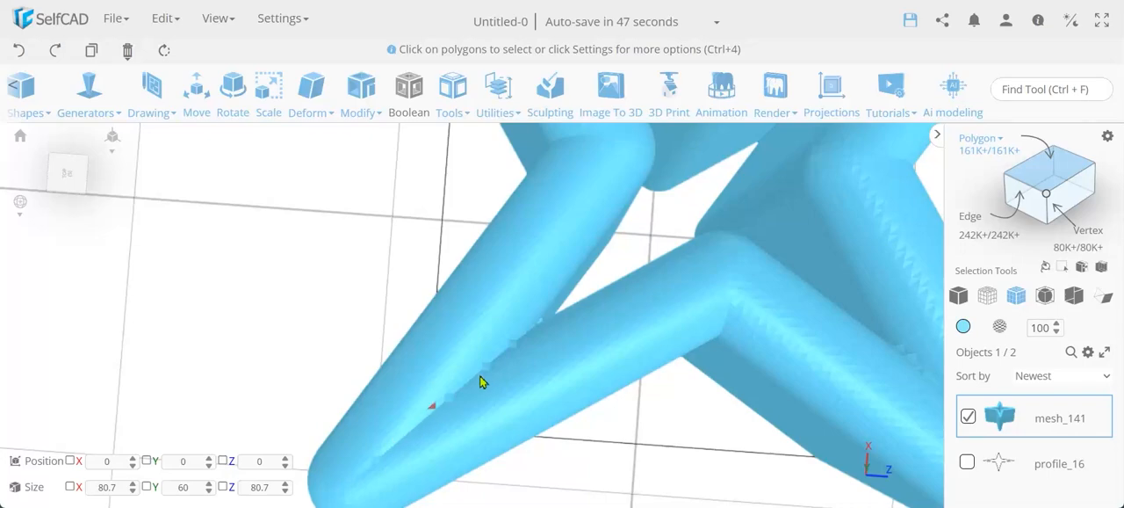
pyautogui.scroll(-10, 527, 348)
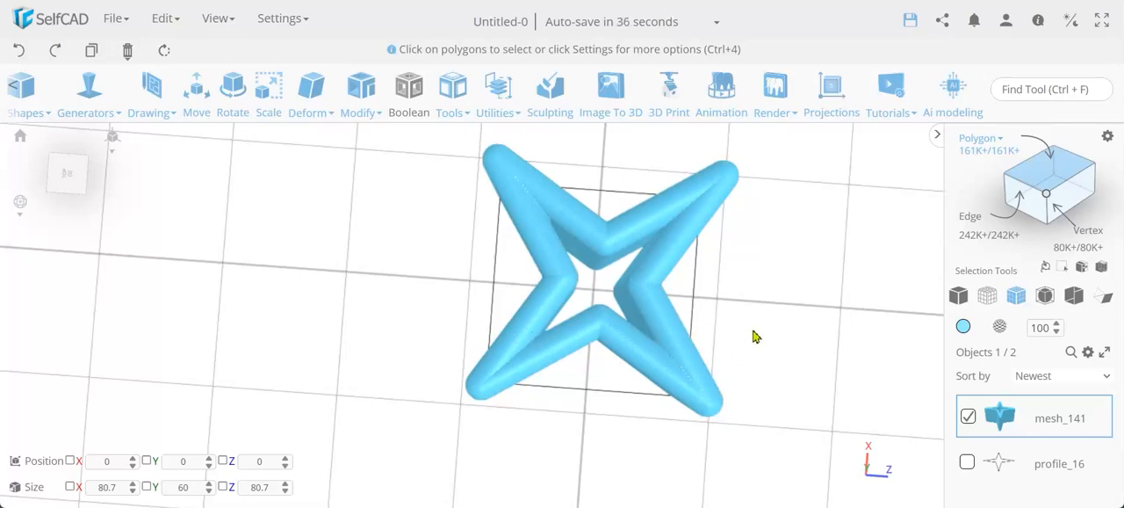
pyautogui.moveTo(757, 324); pyautogui.dragTo(793, 274, button='right')
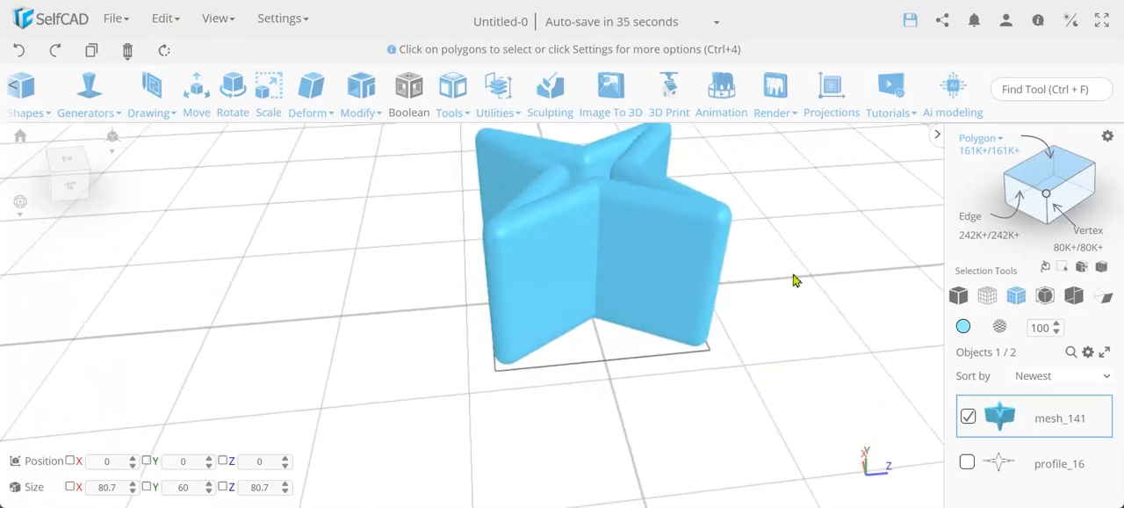
# Select the flat outer wall face on one side of a thickened star point and delete it.
pyautogui.click(678, 265)
pyautogui.click(676, 263)
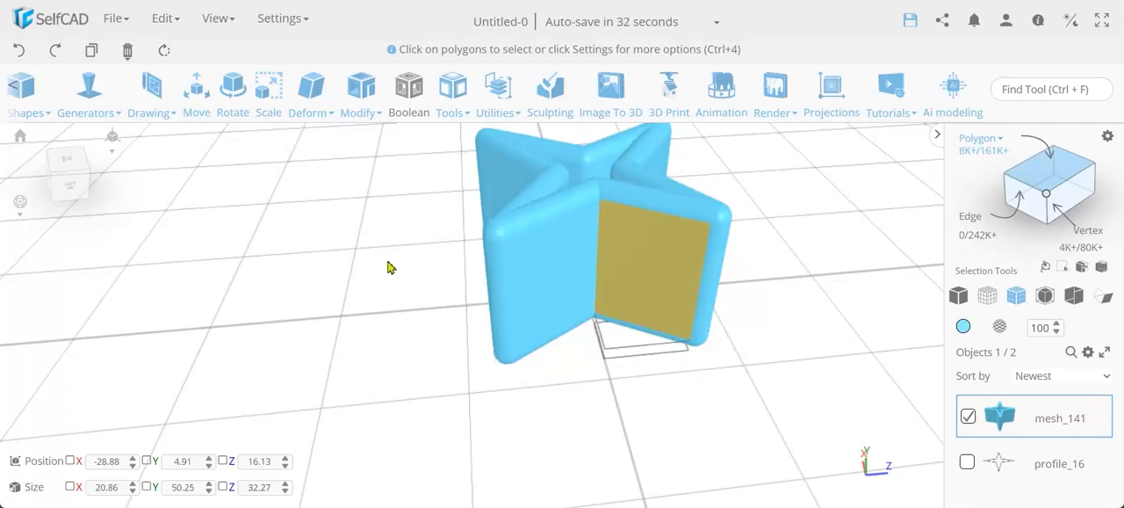
pyautogui.click(388, 262)
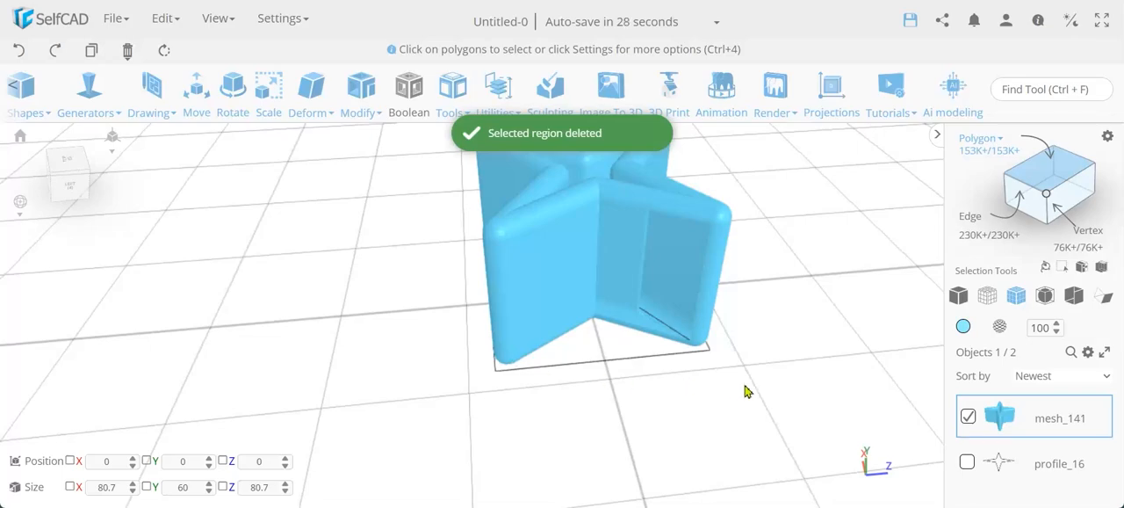
# Delete the flat outer wall face on the other side of the same star point.
pyautogui.moveTo(707, 362); pyautogui.dragTo(653, 311)
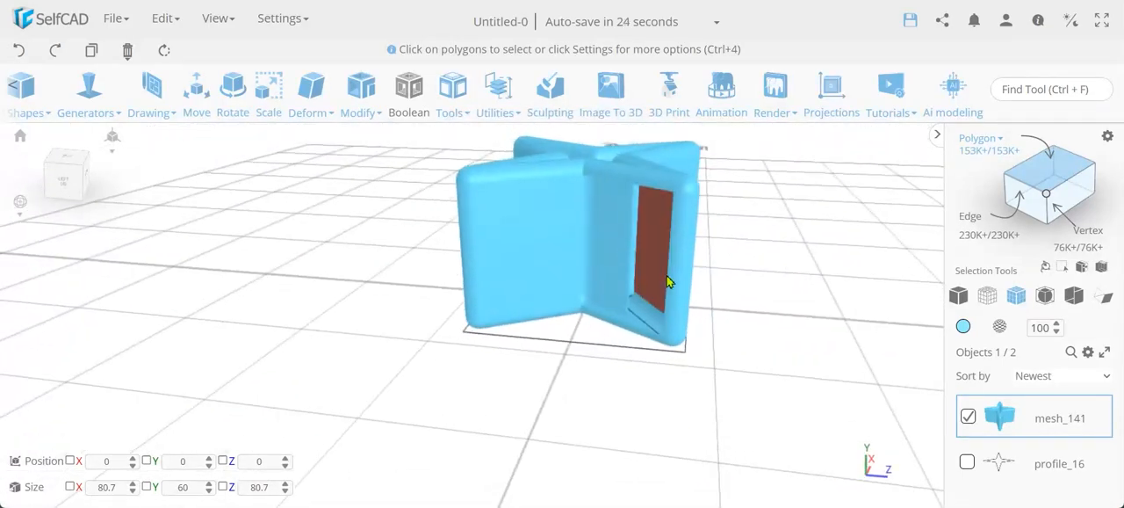
pyautogui.scroll(3, 671, 276)
pyautogui.scroll(2, 667, 281)
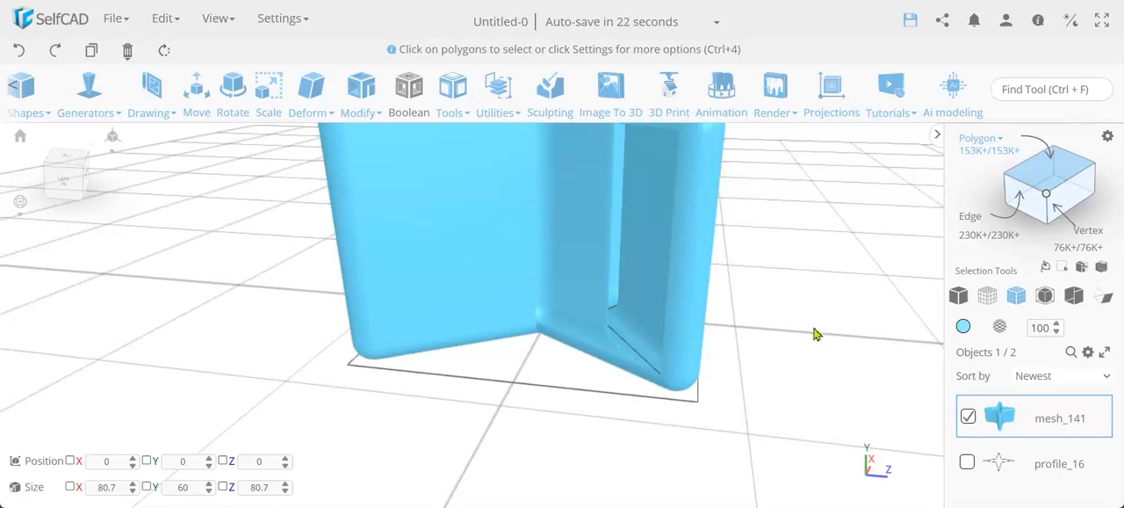
pyautogui.moveTo(813, 348); pyautogui.dragTo(495, 293)
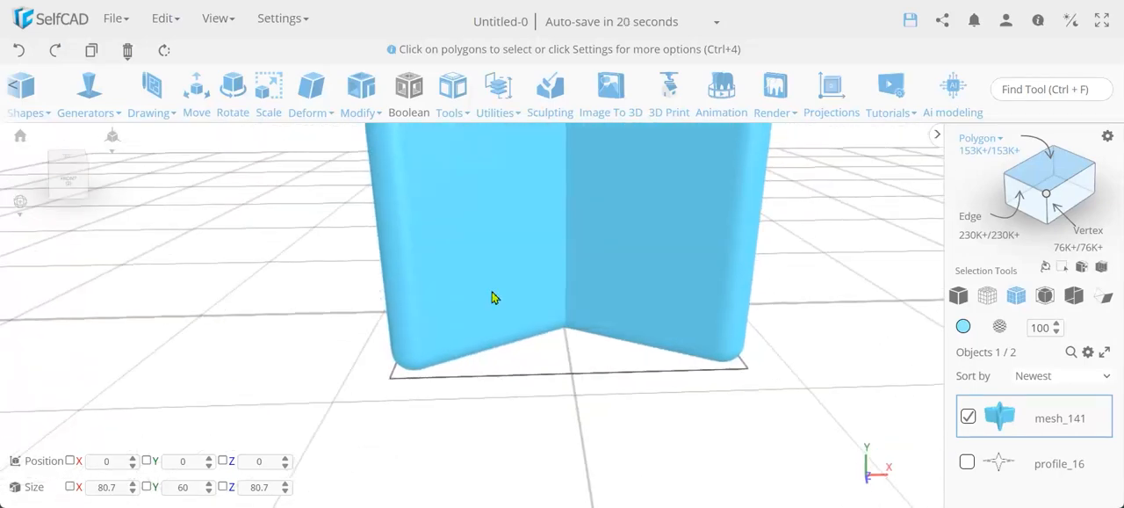
pyautogui.click(472, 244)
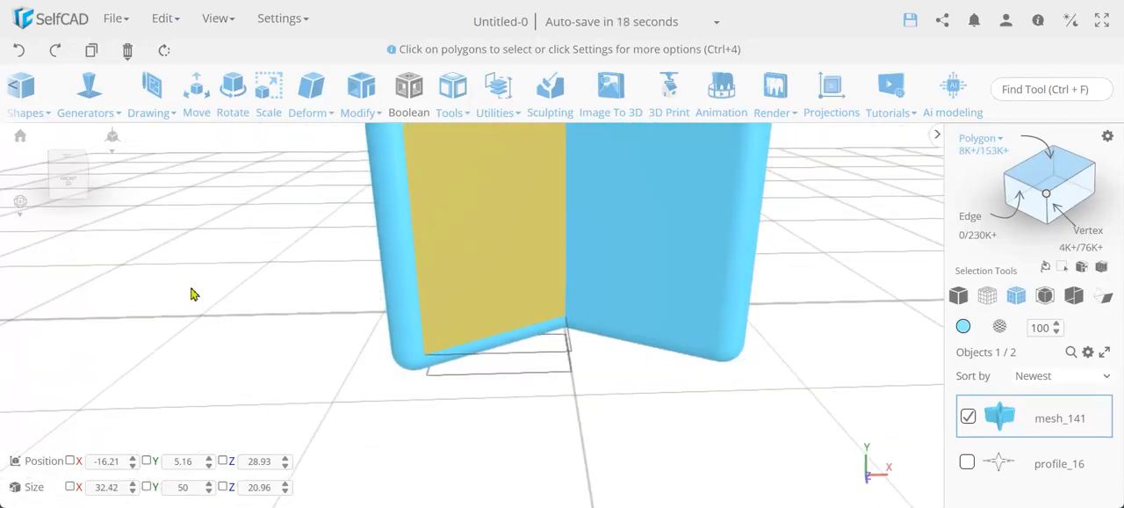
pyautogui.hotkey('ctrl', 'a')
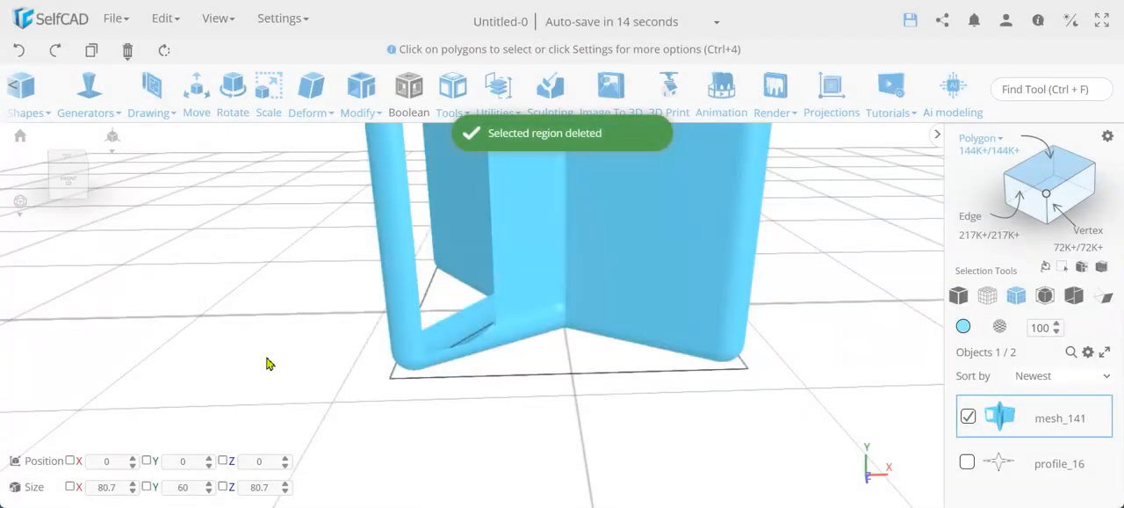
# Select the two inner wall faces exposed inside the opened star point and examine the star from above.
pyautogui.moveTo(269, 364); pyautogui.dragTo(552, 364)
pyautogui.click(610, 230)
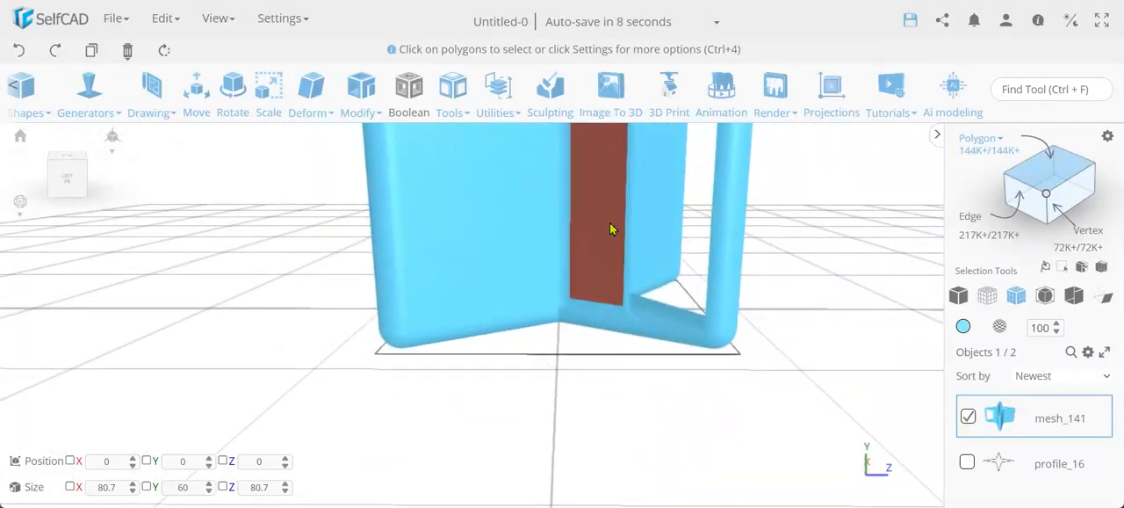
pyautogui.click(611, 230)
pyautogui.moveTo(773, 375); pyautogui.dragTo(507, 311)
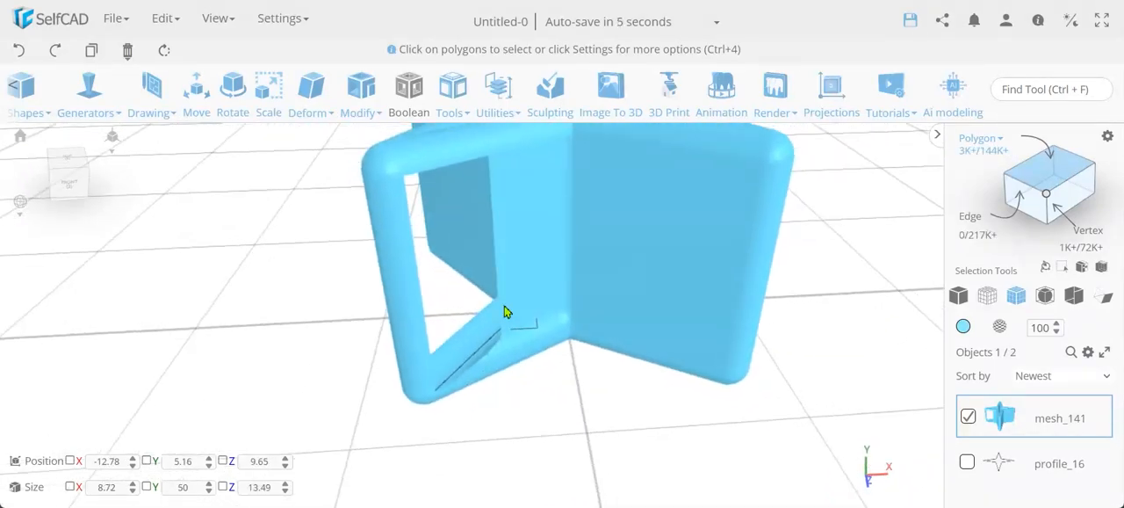
pyautogui.click(514, 256)
pyautogui.moveTo(632, 389); pyautogui.dragTo(774, 407)
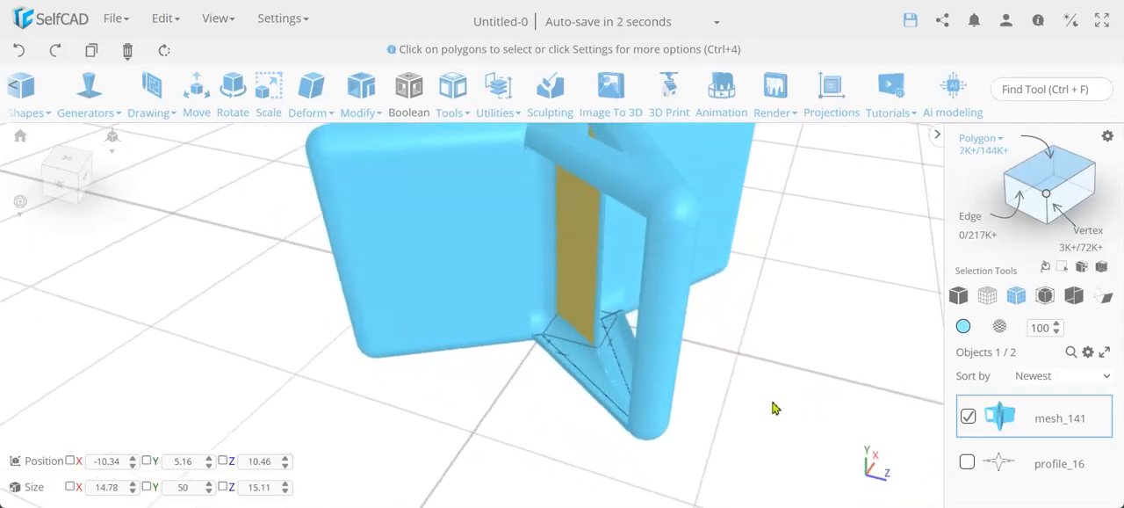
pyautogui.scroll(-5, 773, 402)
pyautogui.moveTo(507, 429); pyautogui.dragTo(554, 498)
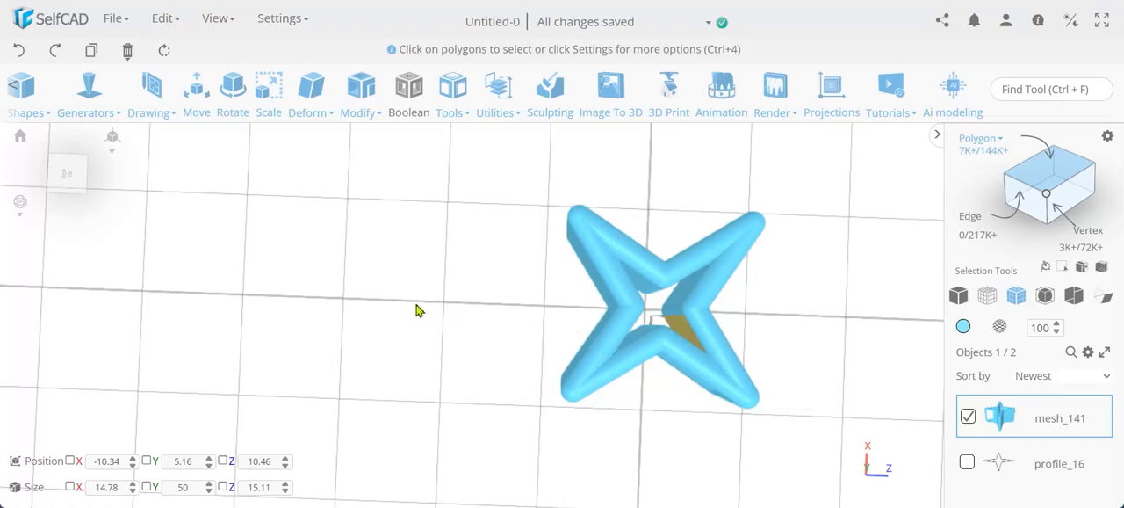
pyautogui.click(358, 86)
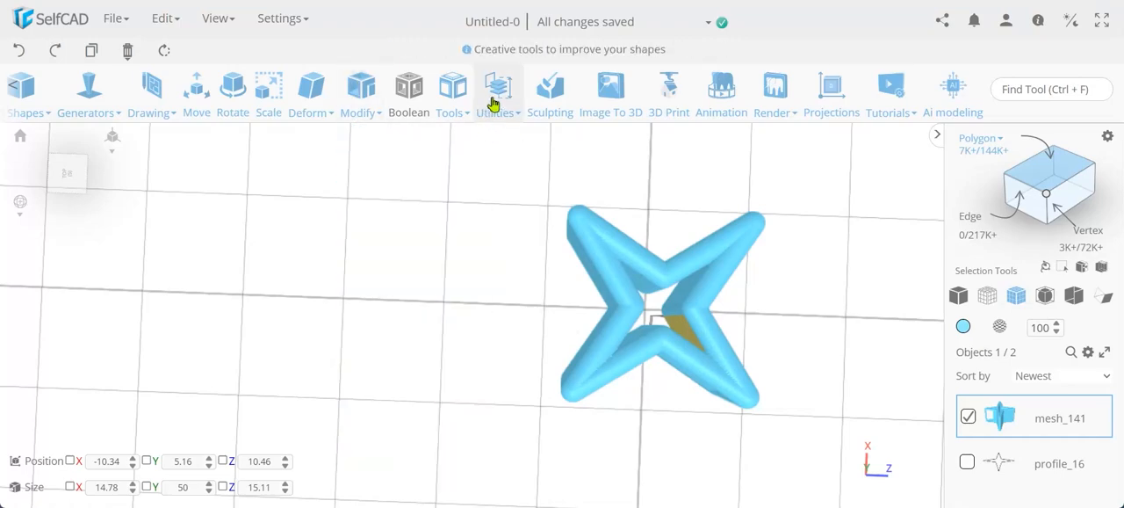
pyautogui.moveTo(494, 105)
pyautogui.moveTo(460, 109)
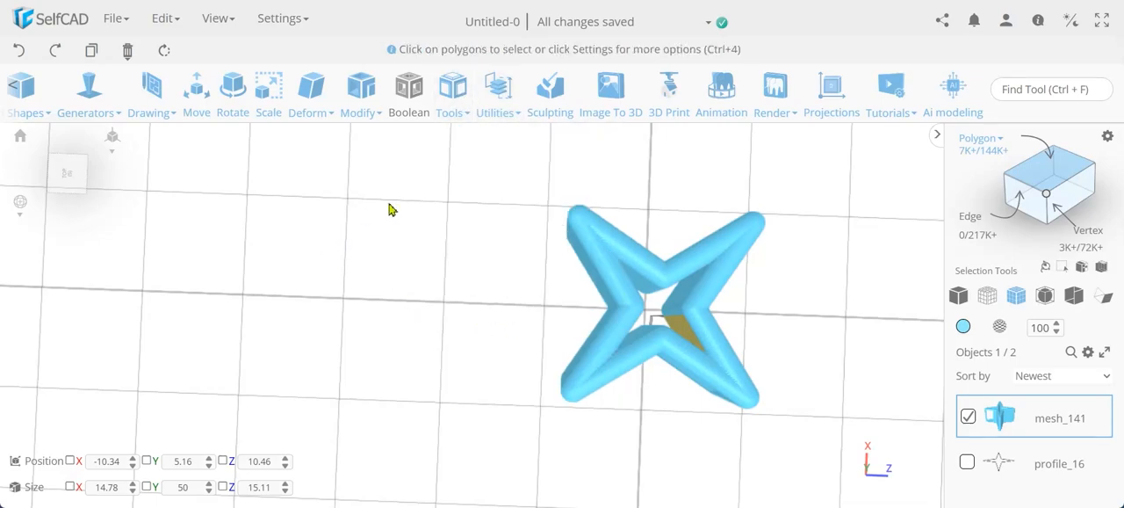
pyautogui.moveTo(361, 110)
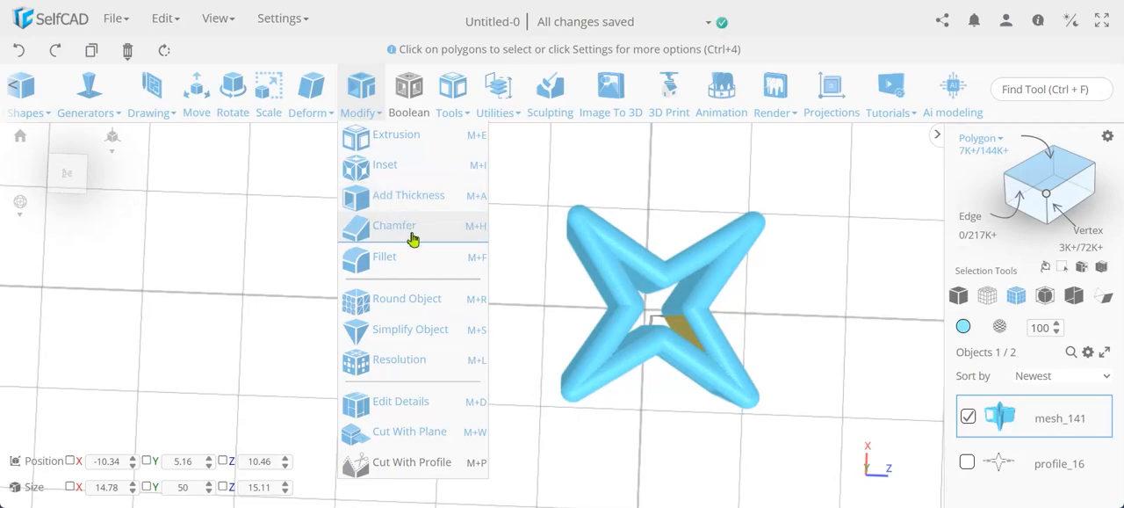